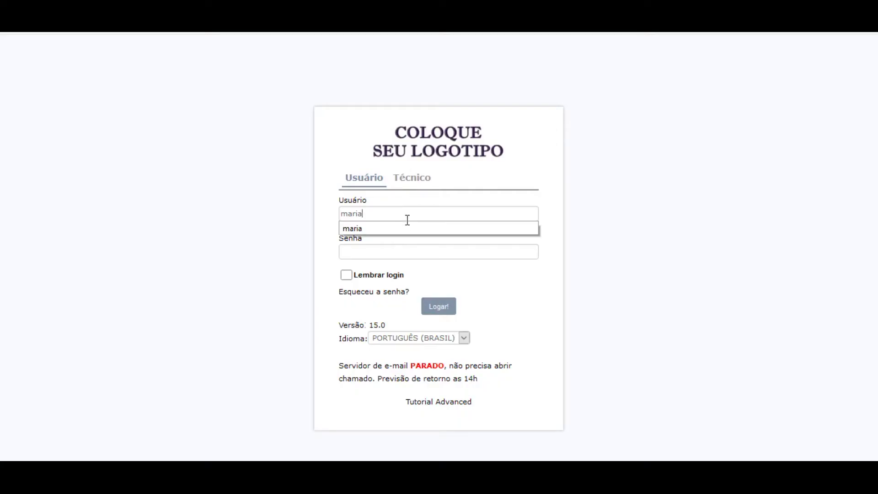
- Sign in as the regular user, review the open tickets, and start a new ticket
text(@chamados.com.br)
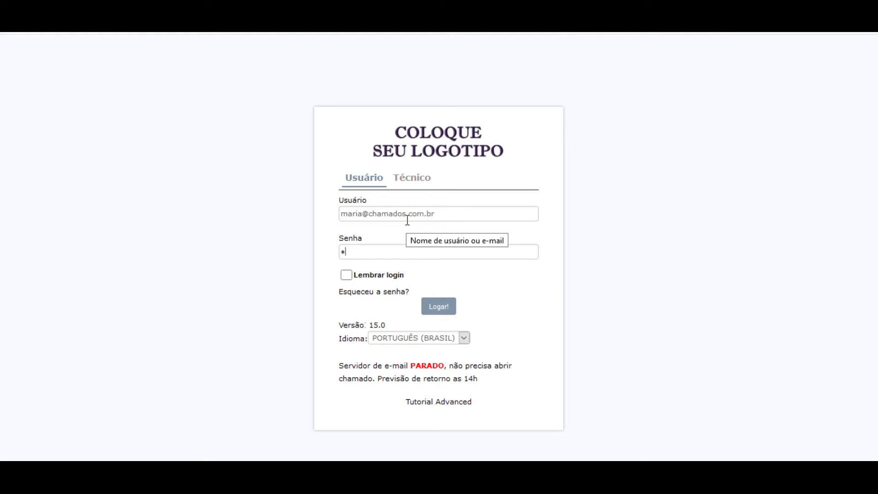
click(446, 312)
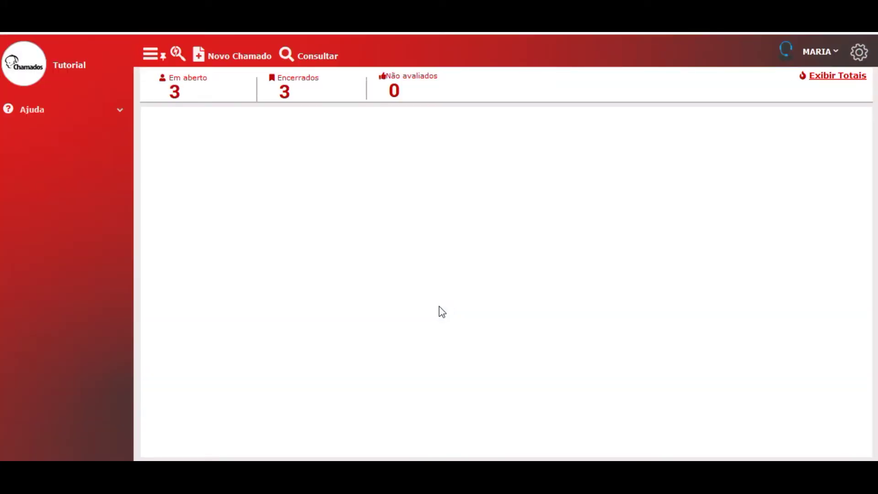
click(183, 94)
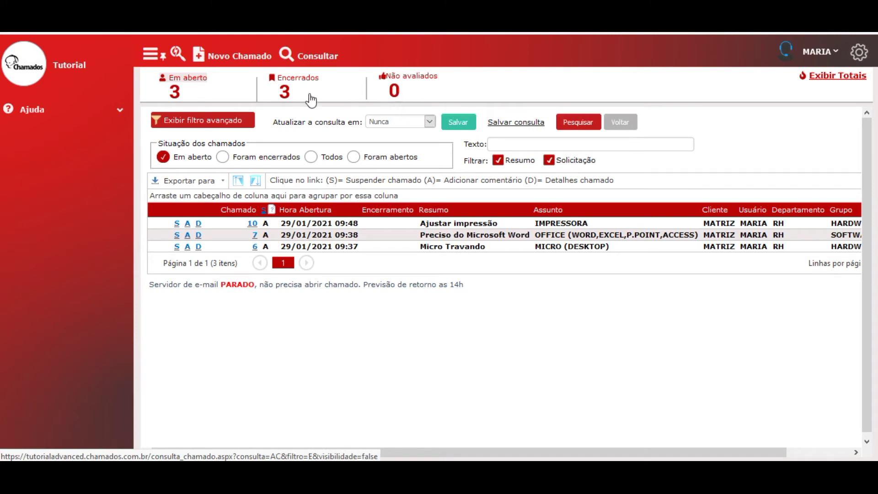
click(242, 64)
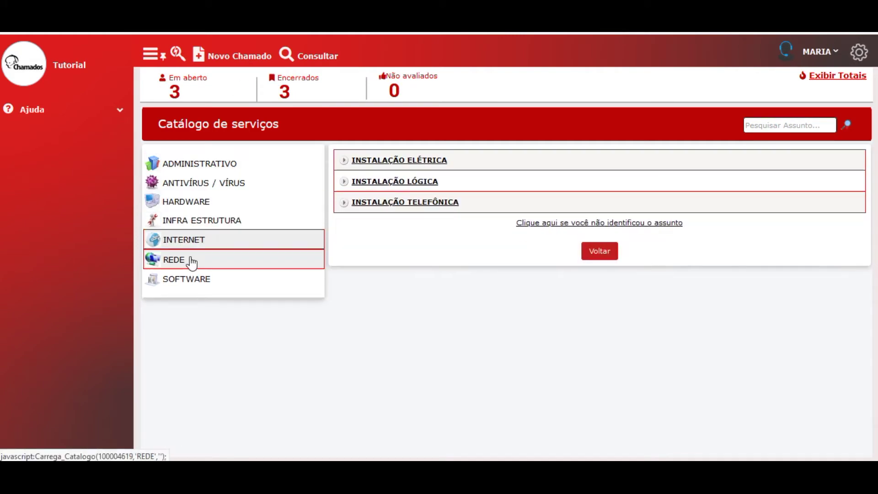
- Save a REDE > ERRO DE LOGIN ticket with summary and request 'Meu Login não esta funcionando'
mouse_move(190, 260)
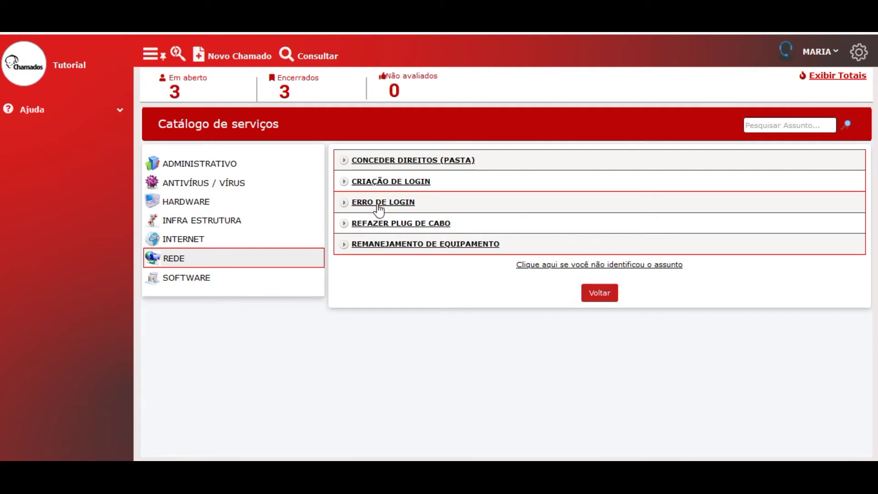
click(378, 203)
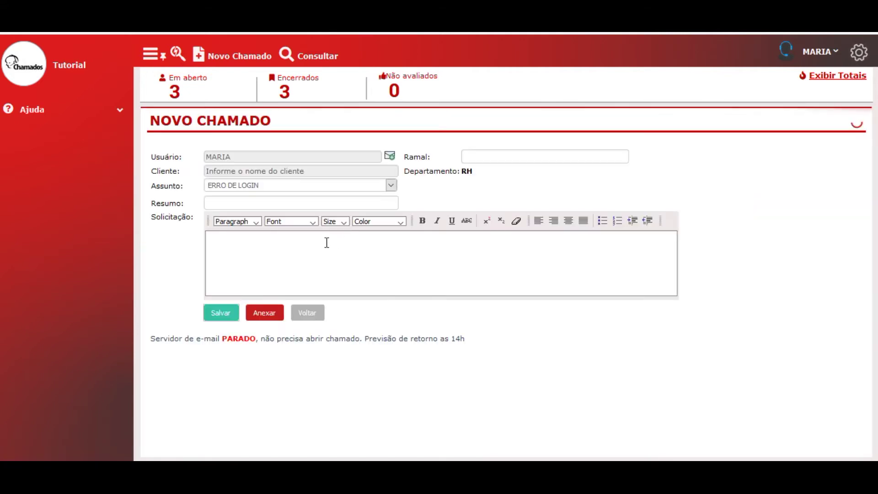
click(302, 203)
text(Meu Login nã)
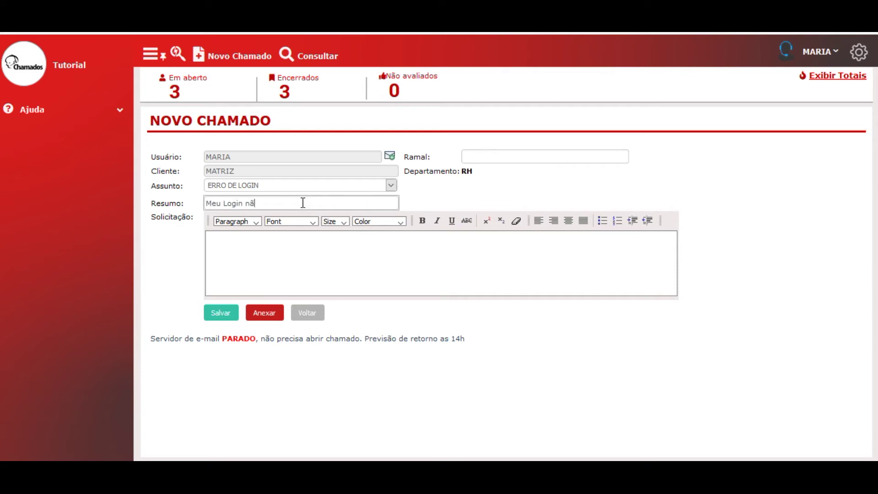
text(o esta funcionan)
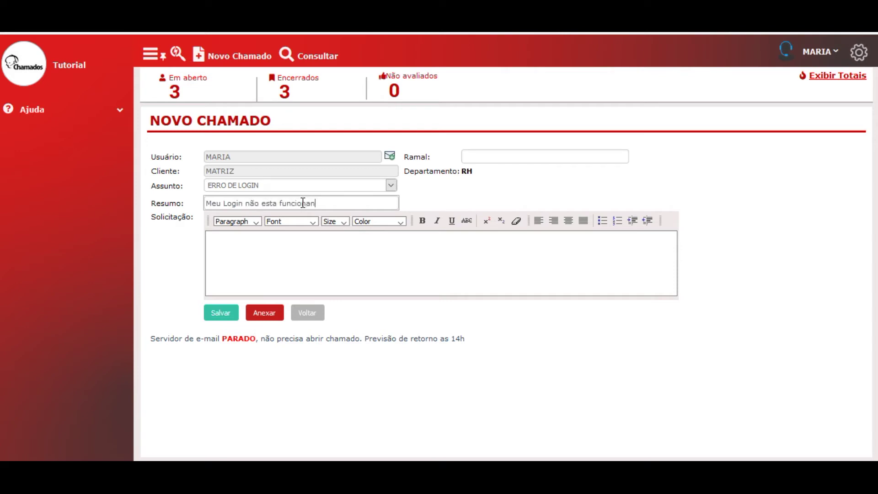
key(ctrl+a)
key(ctrl+c)
key(Tab)
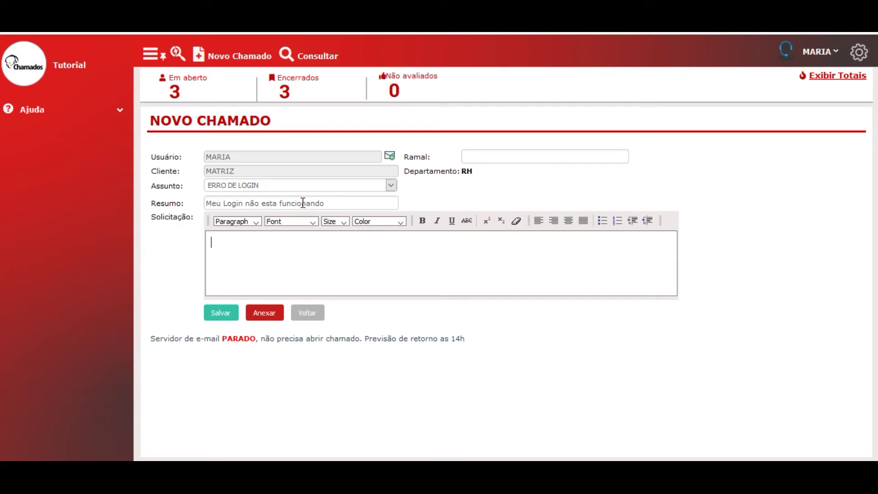
key(ctrl+v)
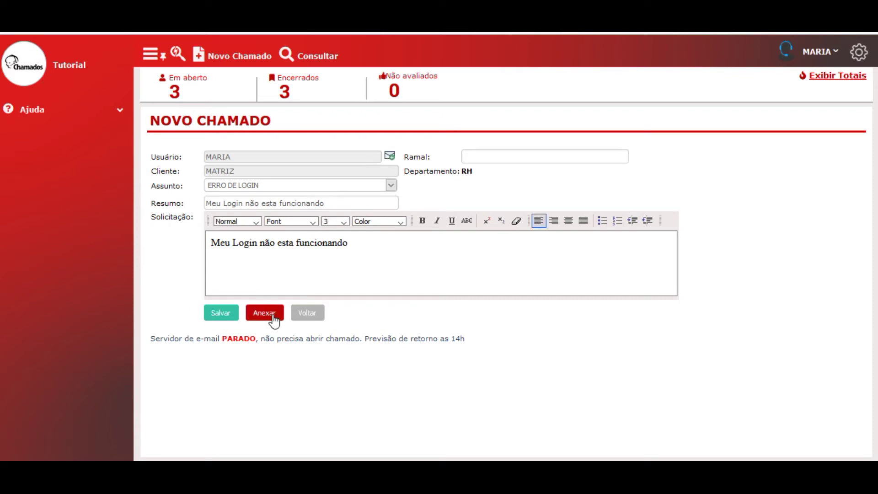
click(231, 317)
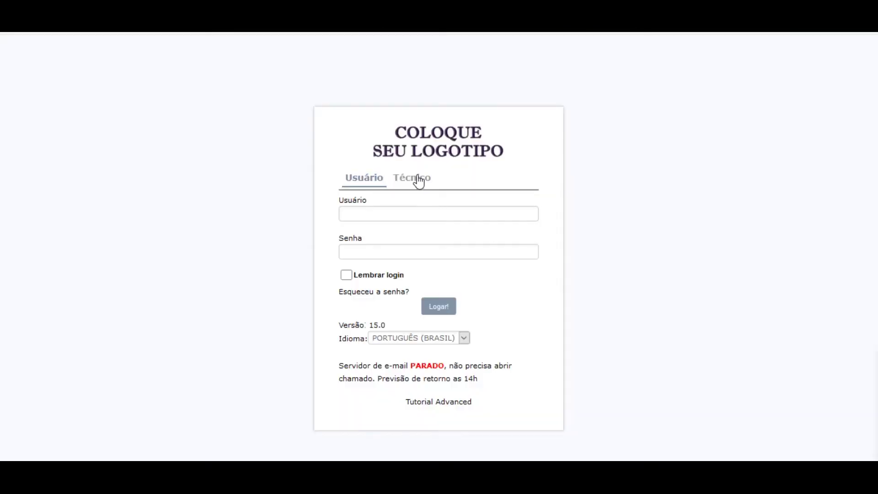
- Log in through the Técnico tab with the technician name and password
click(415, 179)
click(427, 210)
text(tecnico)
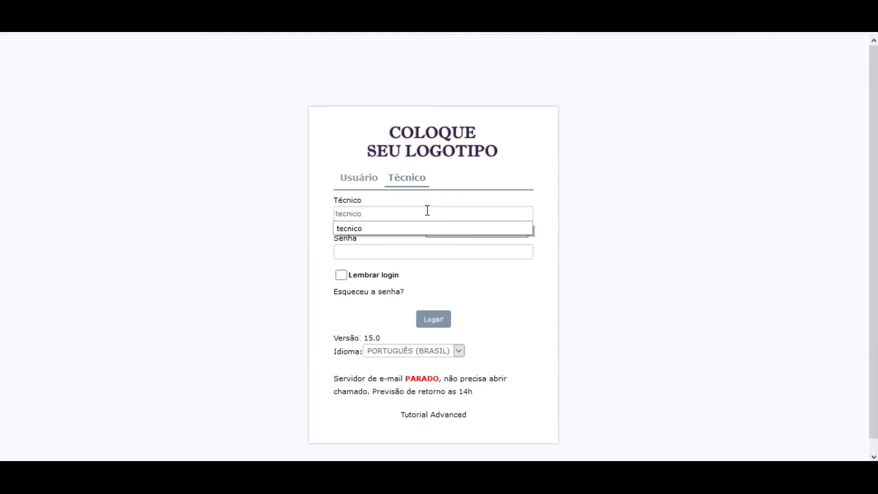
key(Tab)
key(Return)
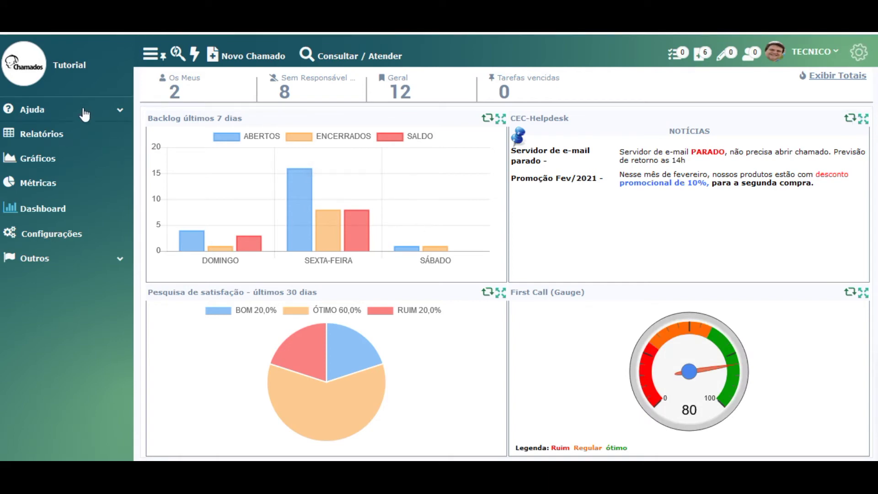
- Browse the Relatórios page with its Chamados group expanded, then the Gráficos page
click(42, 143)
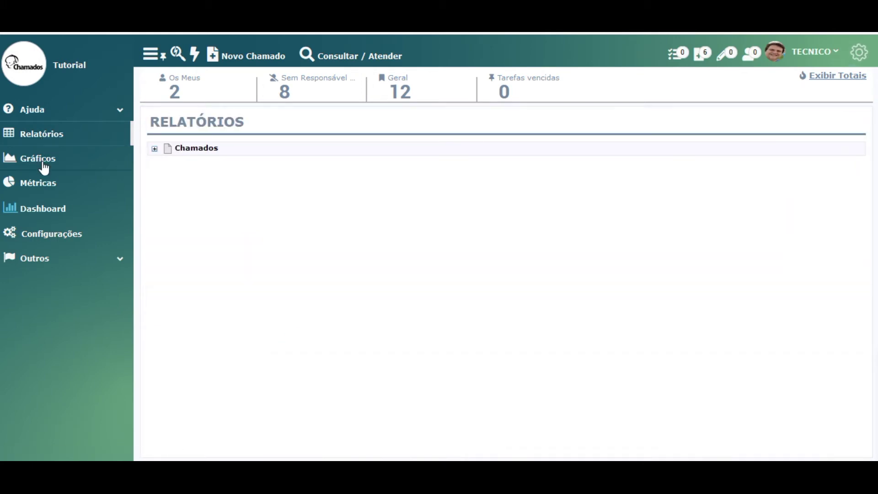
click(155, 149)
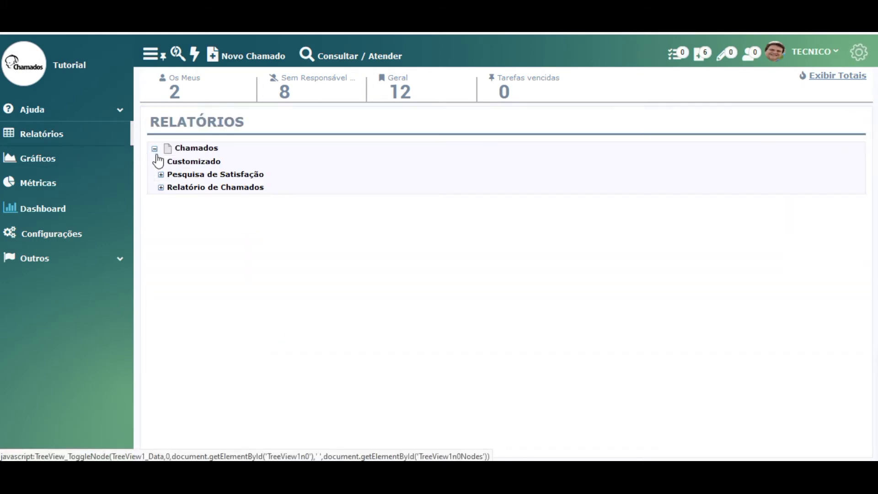
click(49, 167)
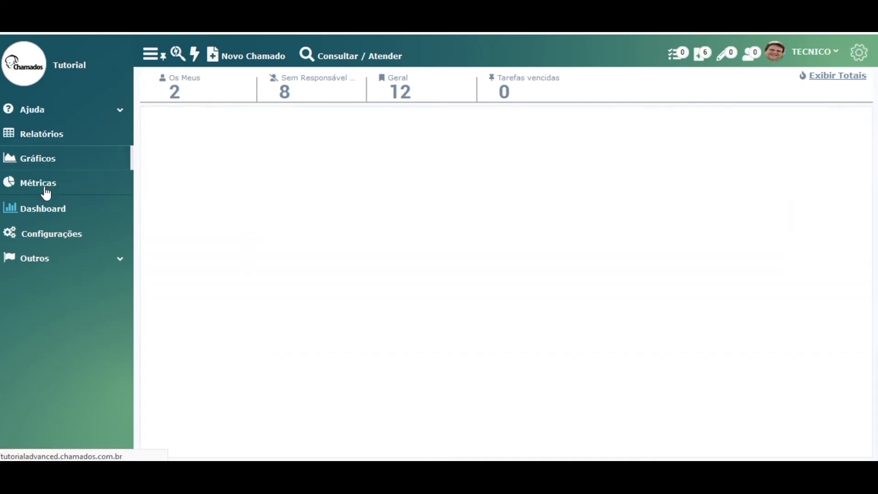
- Show Métricas with Chamados, Eficiência, First Call, Qtde de Chamados and Pesquisa de satisfação expanded
click(44, 185)
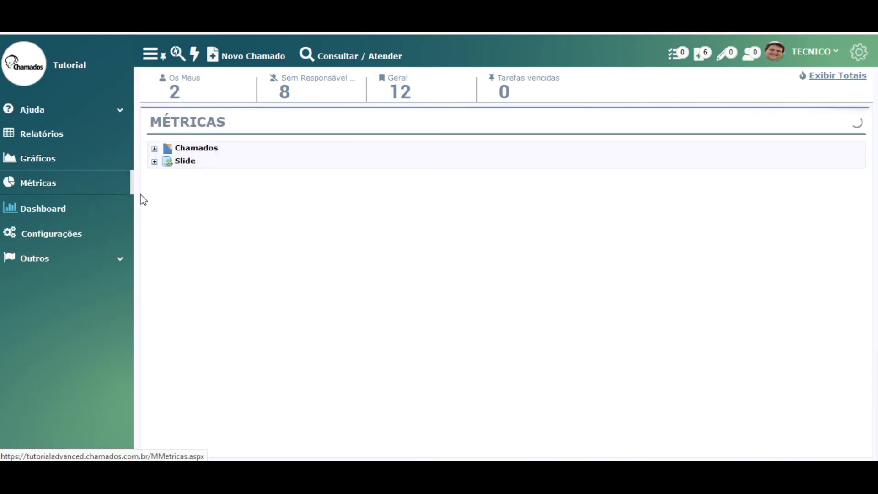
click(155, 149)
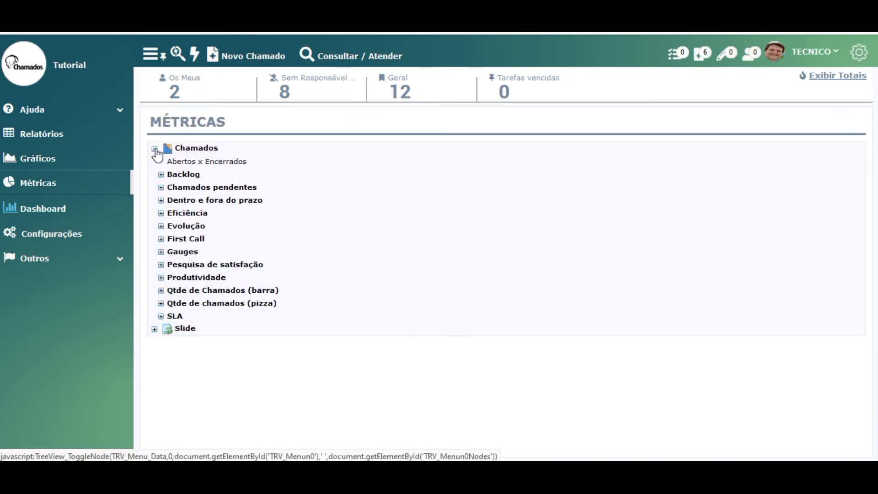
click(161, 213)
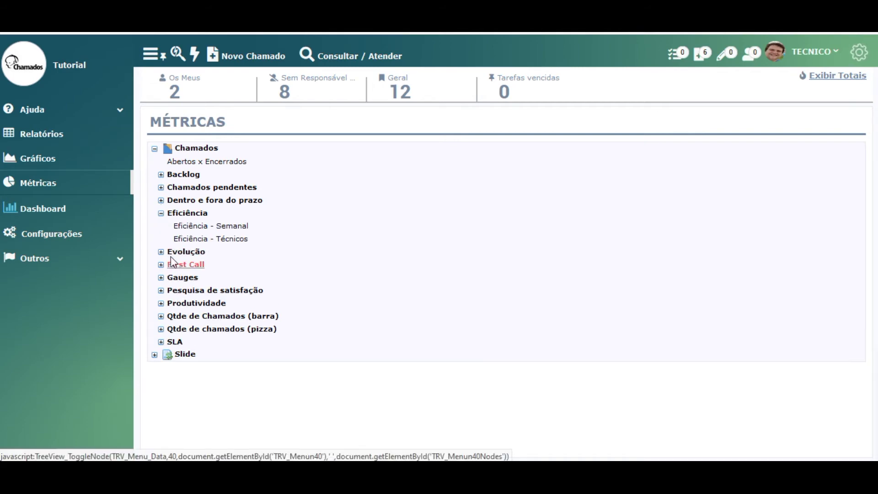
click(161, 264)
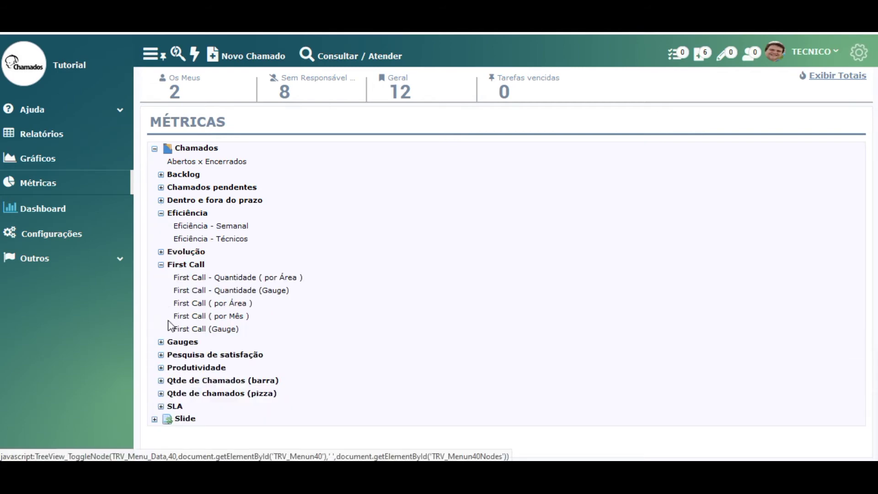
click(161, 380)
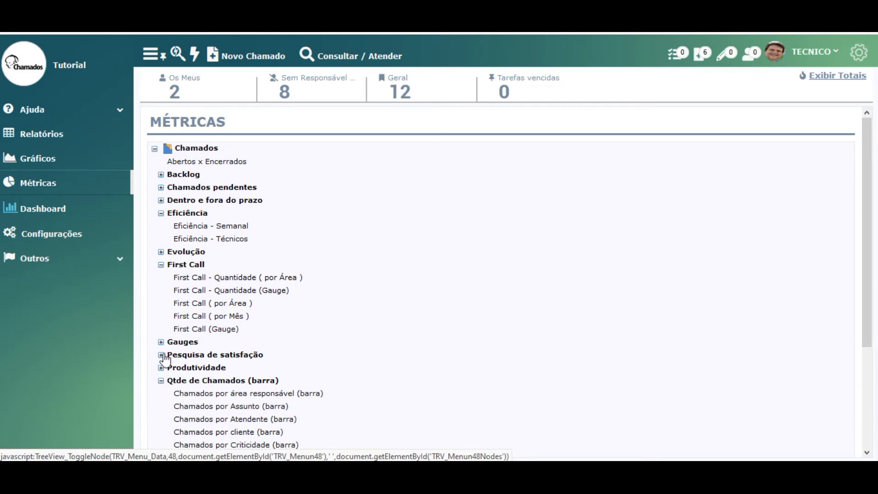
click(161, 355)
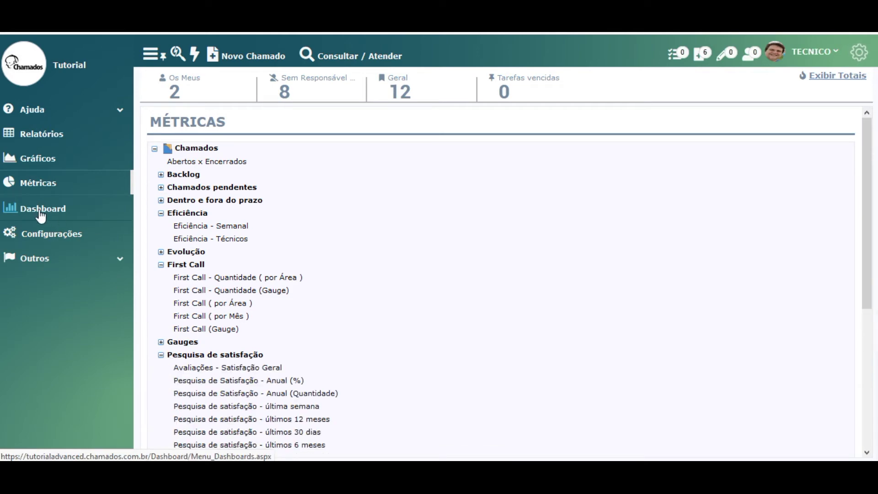
- Load the Geral dashboard, then switch to Backlog - Geral and expand Configurações
click(15, 213)
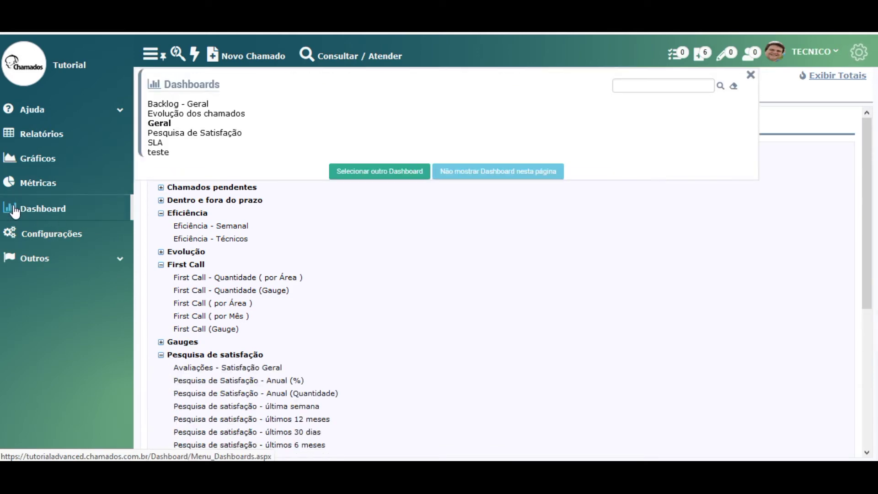
click(165, 125)
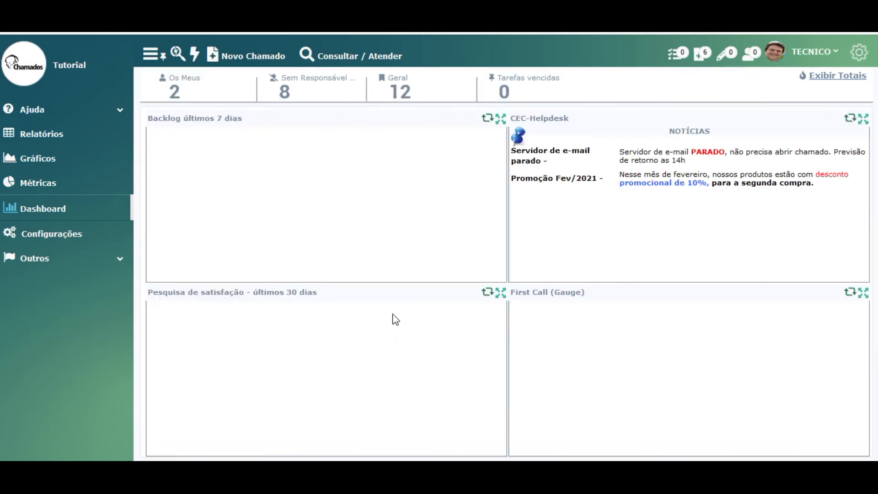
click(6, 211)
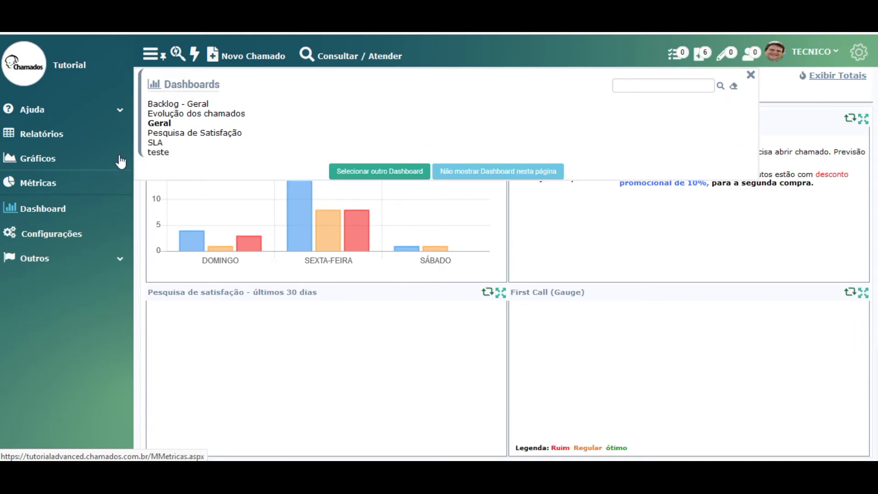
click(170, 105)
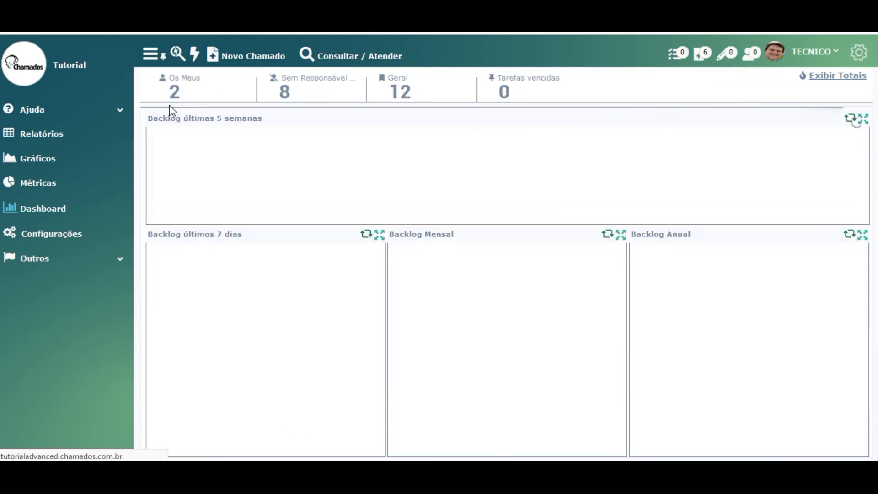
click(55, 234)
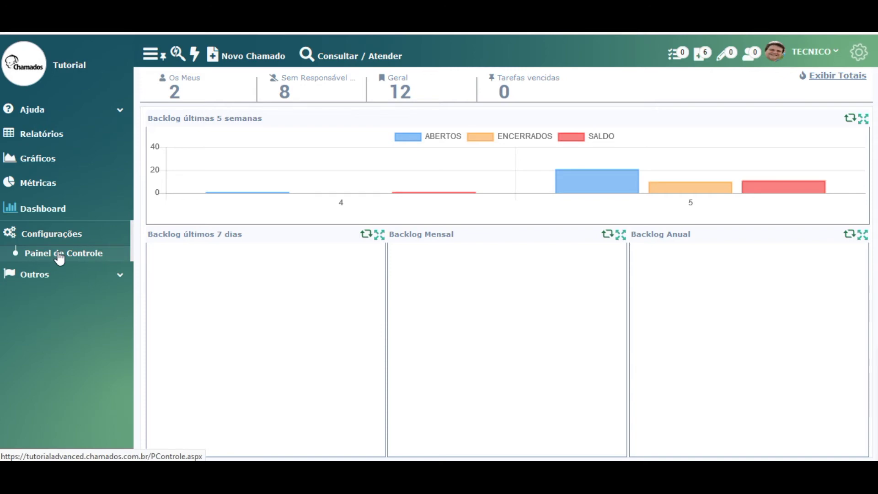
- Open the Usuários list under Painel de Controle > Clientes e Usuários
click(60, 254)
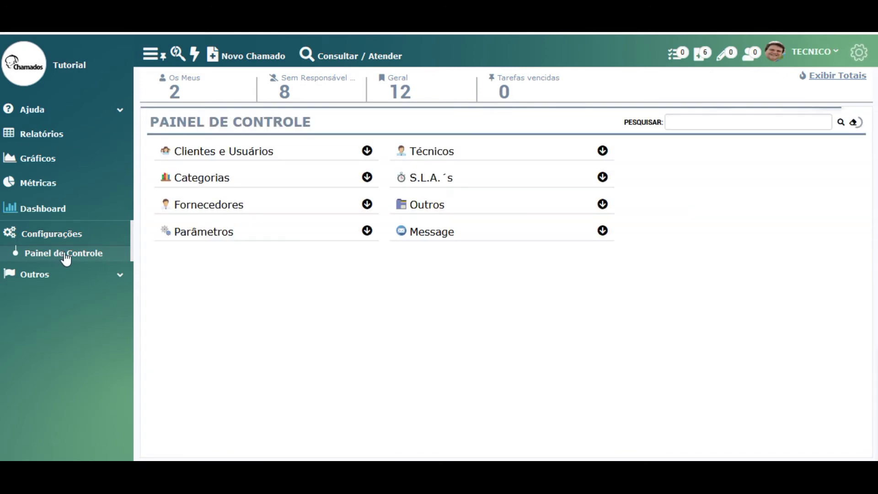
click(260, 153)
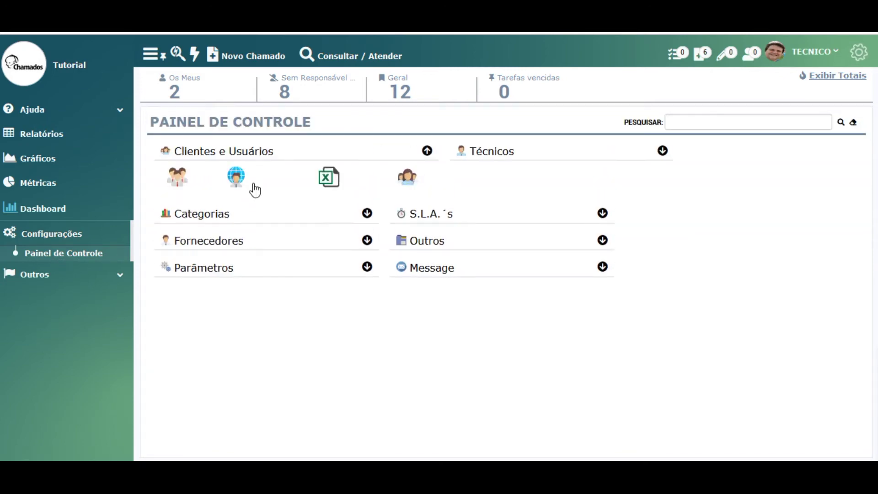
double_click(497, 161)
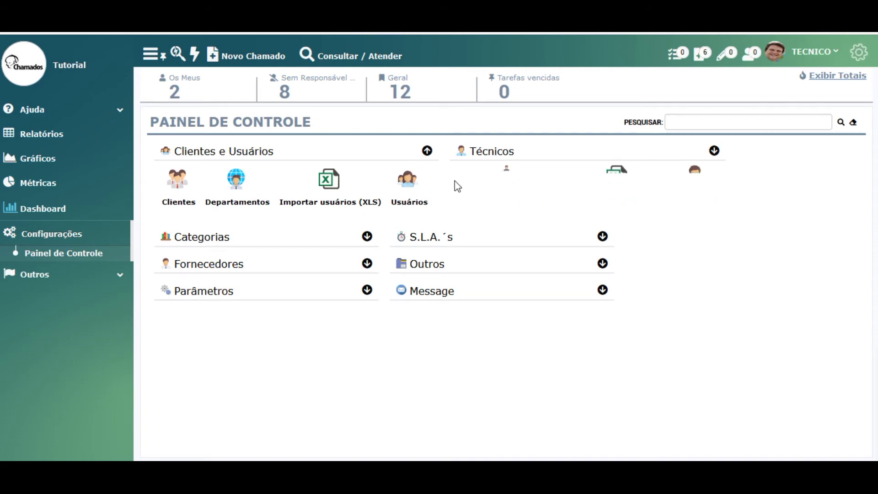
click(409, 192)
- Step the Assistente wizard through Clientes and Departamentos to Usuários, then return home
click(44, 274)
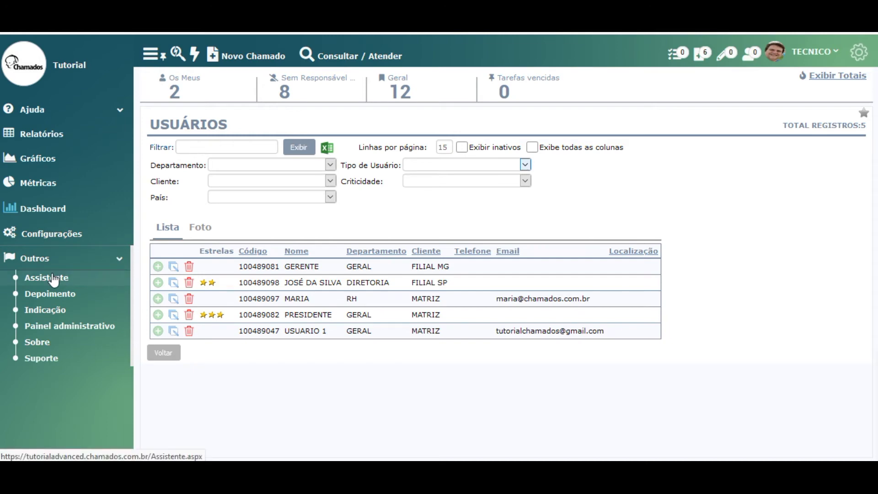
click(54, 279)
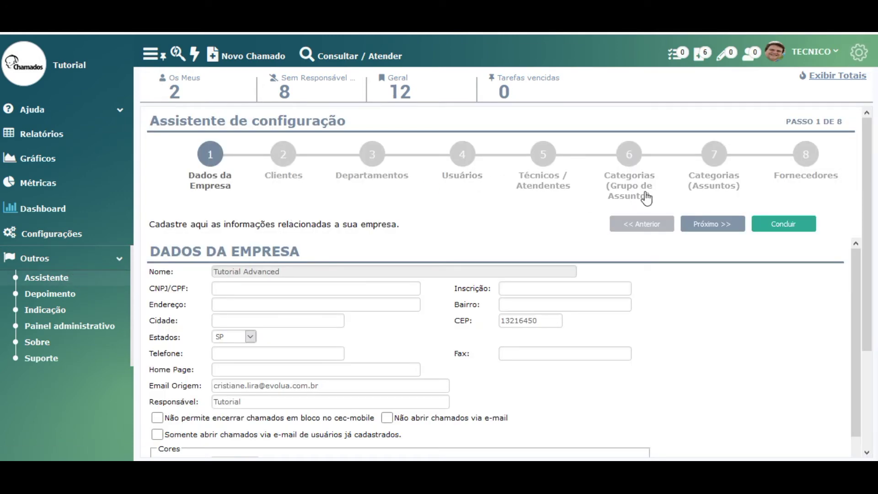
click(711, 224)
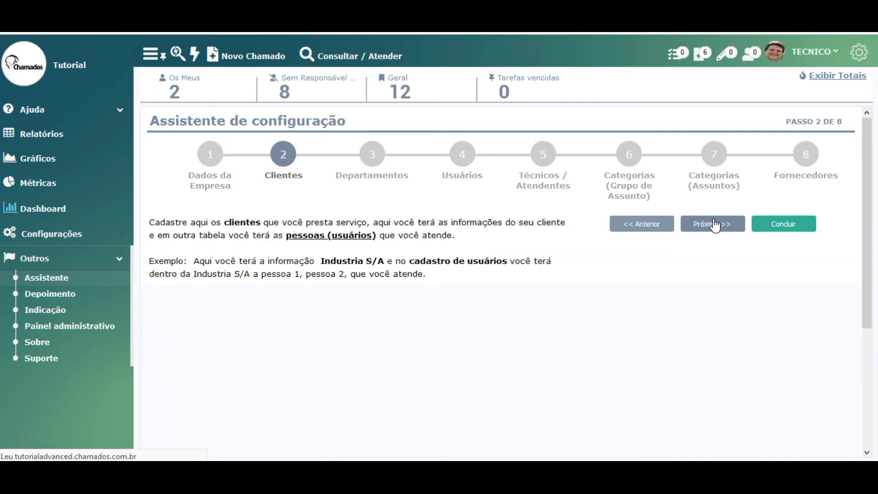
click(713, 225)
click(714, 224)
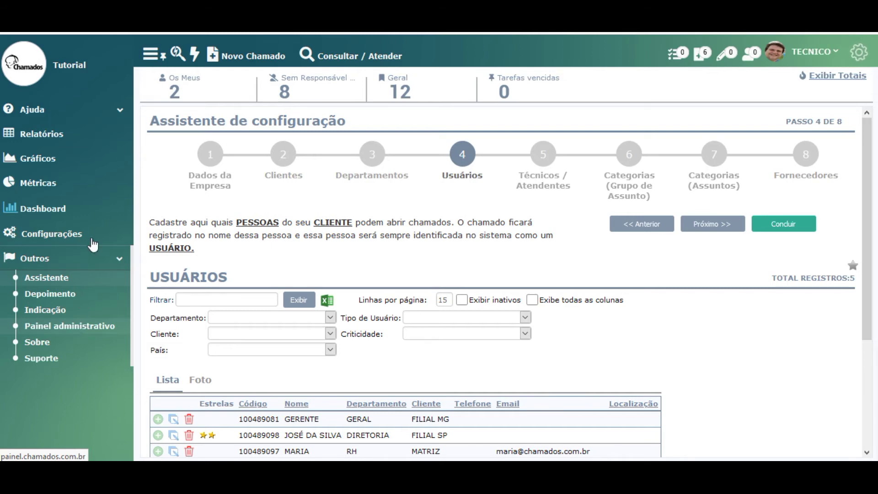
click(154, 55)
click(155, 57)
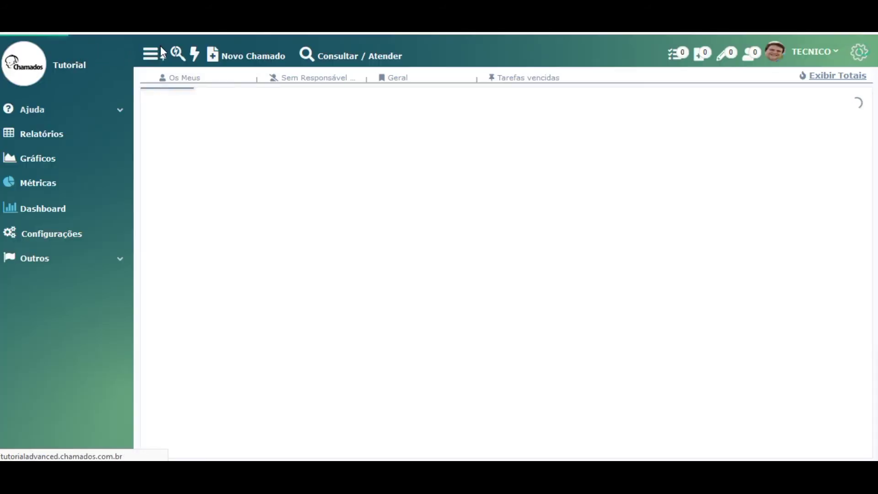
- Collapse the sidebar to icons and open then close the ticket-number search box
click(152, 55)
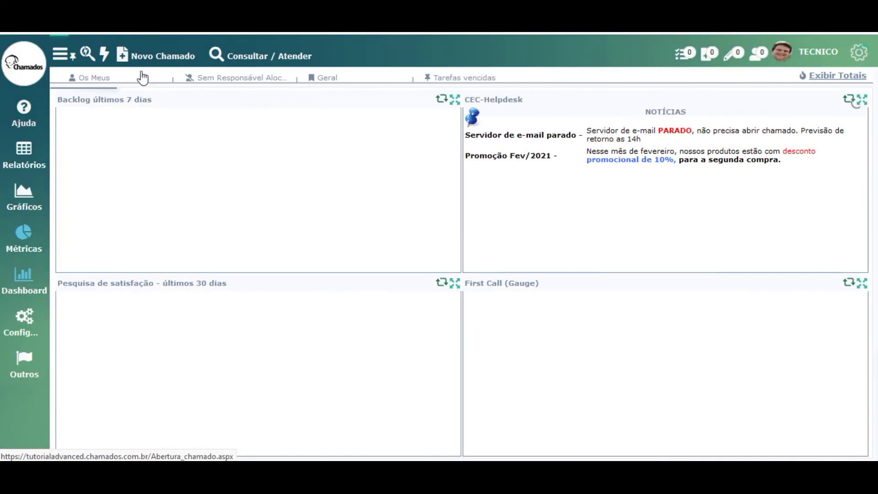
click(87, 61)
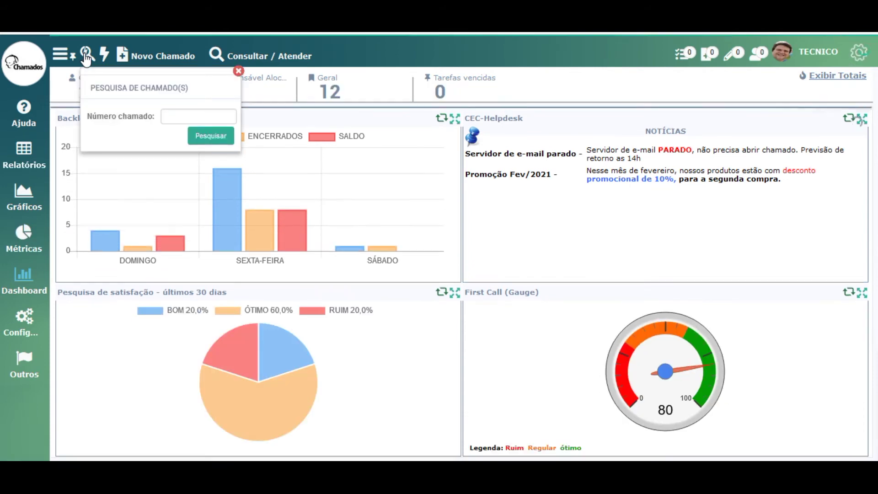
click(239, 72)
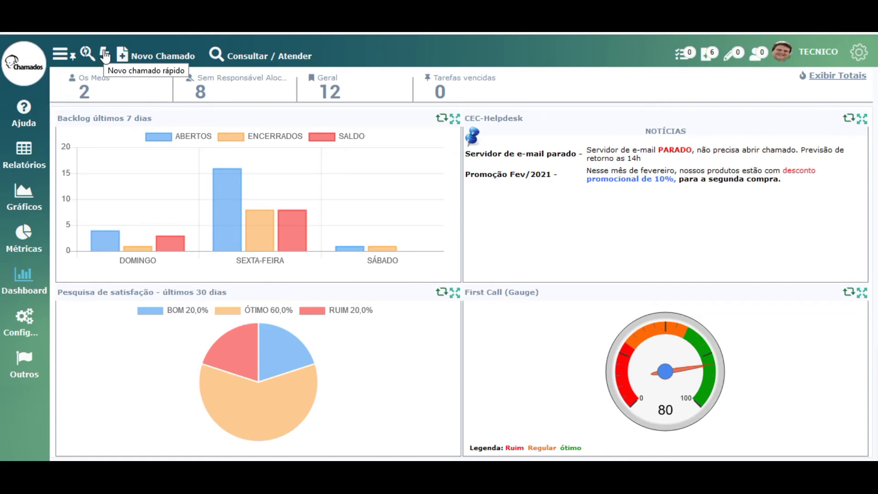
- Explore the quick ticket panel's Pesquisa tab, keeping Solicitação / Resumo, and its ticket lists
click(105, 55)
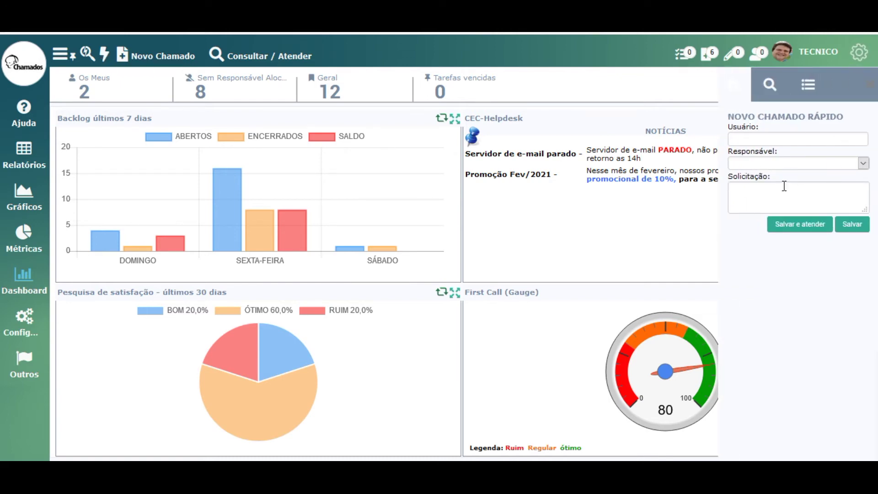
click(769, 85)
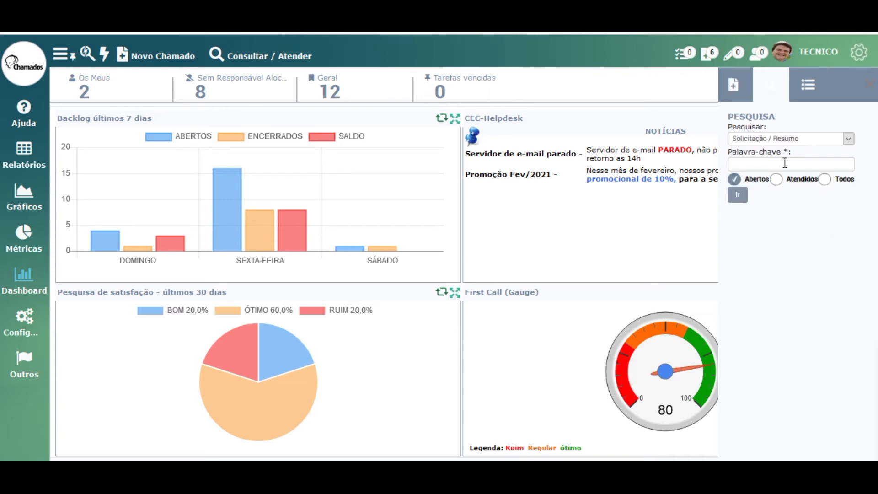
click(794, 142)
click(795, 145)
click(804, 97)
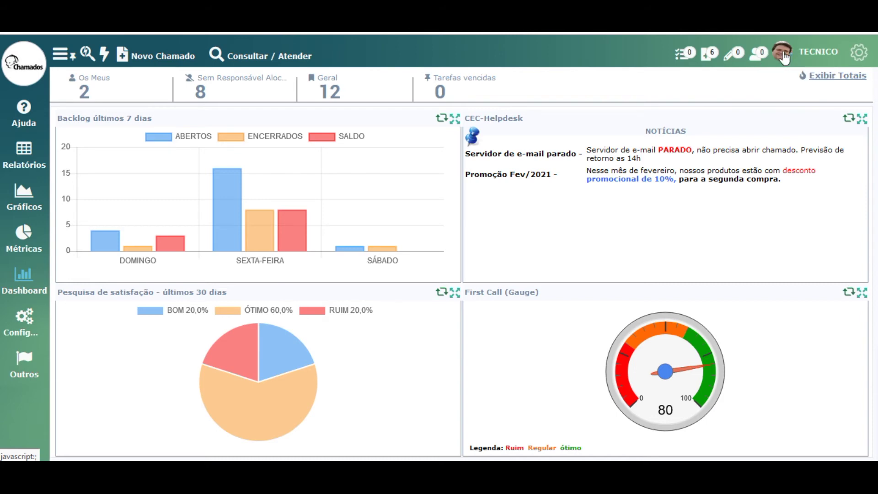
click(817, 52)
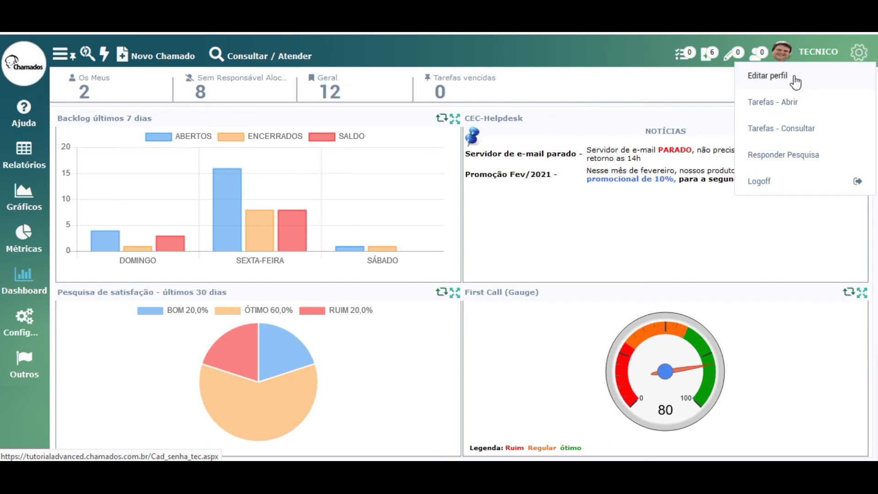
click(859, 51)
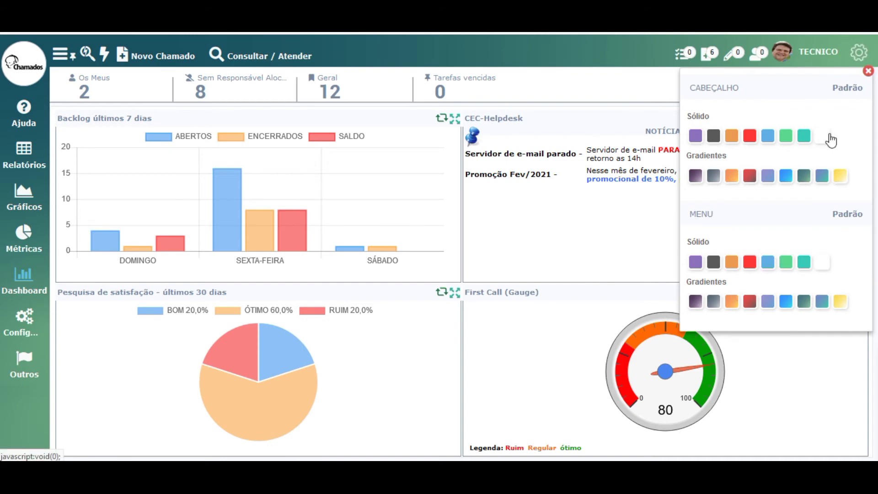
click(858, 55)
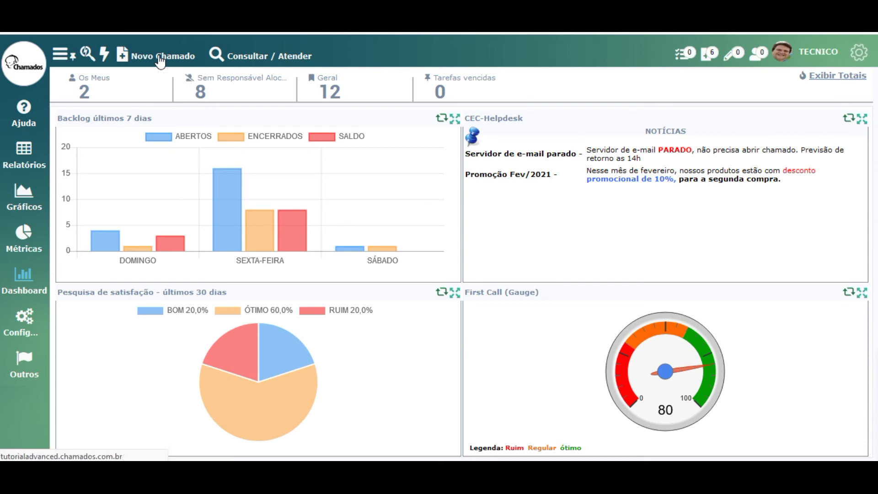
- Start a new ticket for client MATRIZ with the FILIAL SP user as requester
click(160, 56)
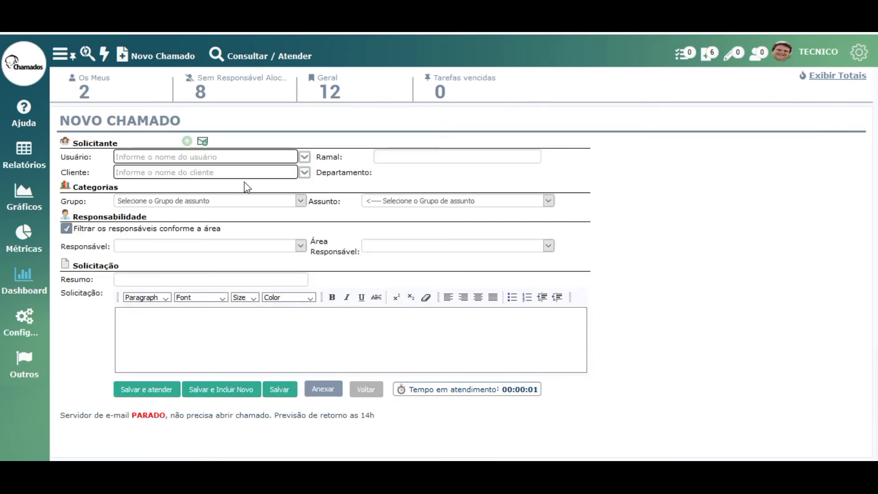
click(305, 173)
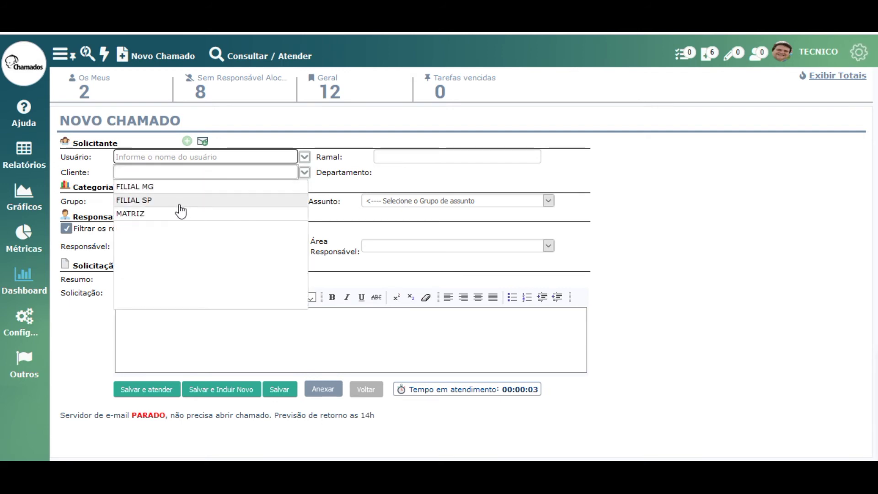
click(181, 213)
click(304, 156)
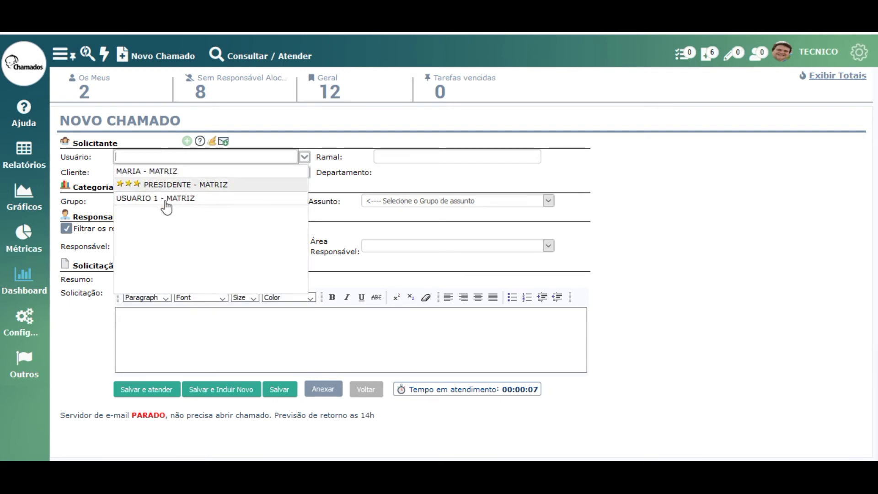
click(304, 157)
click(231, 156)
click(214, 155)
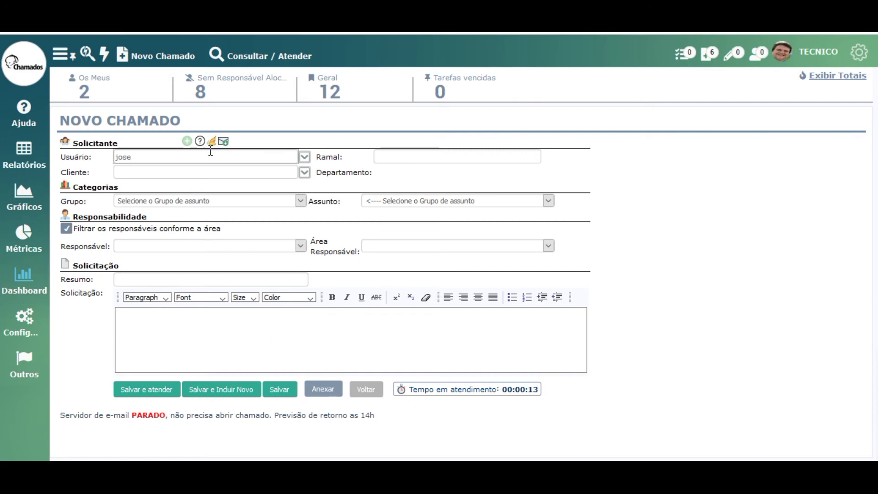
click(200, 180)
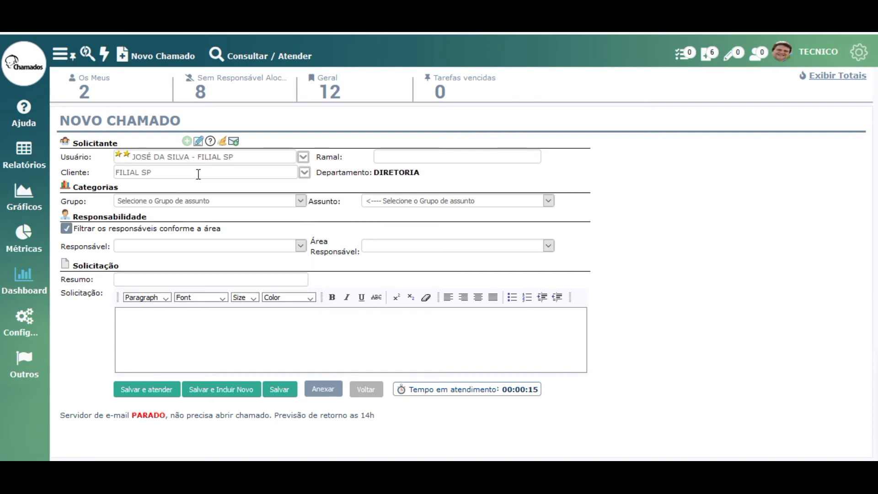
- Set group HARDWARE and subject IMPRESSORA, leaving technician and responsible area unassigned
click(188, 200)
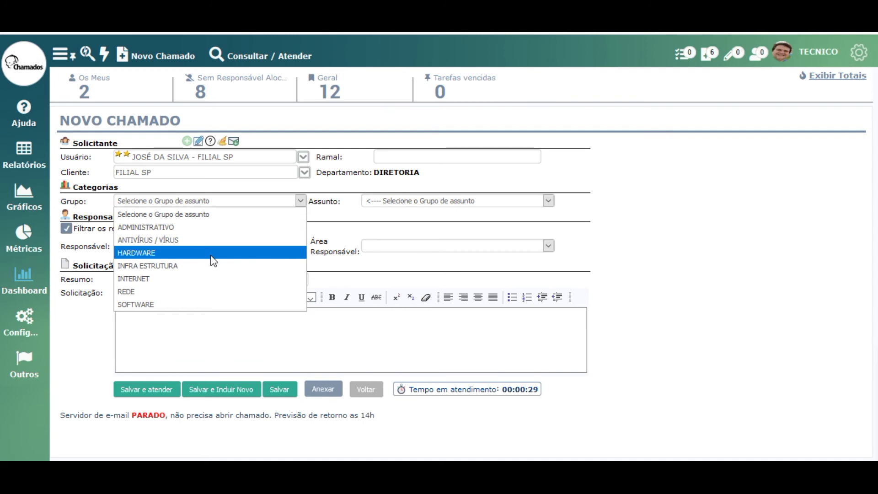
click(187, 254)
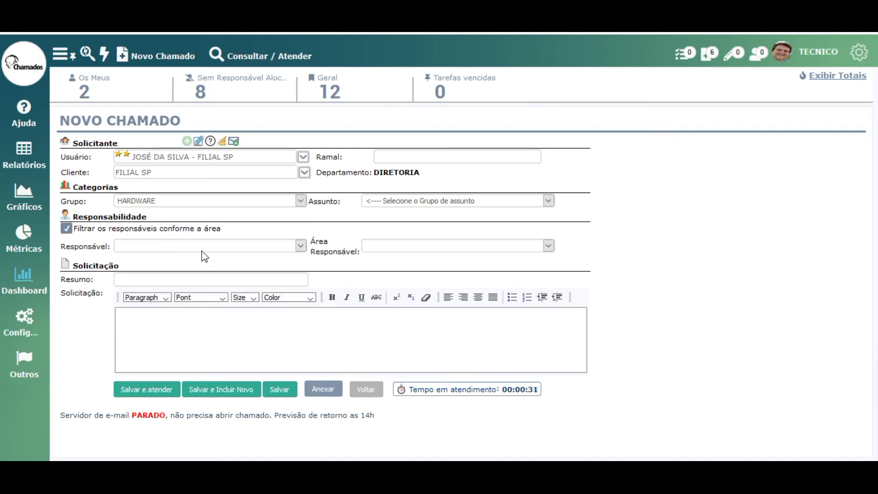
click(394, 204)
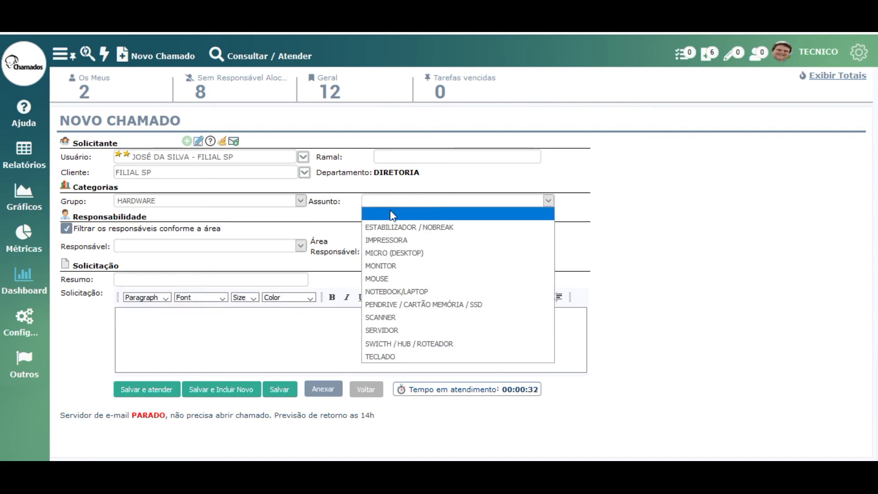
click(395, 237)
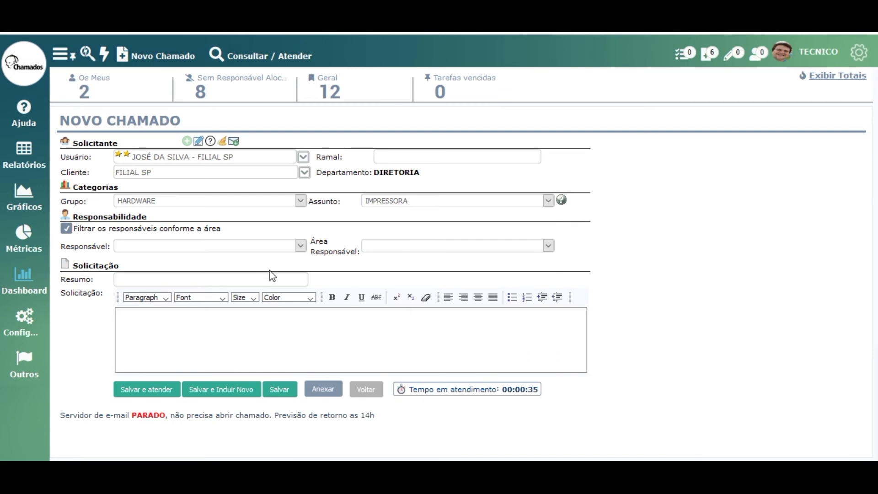
click(184, 248)
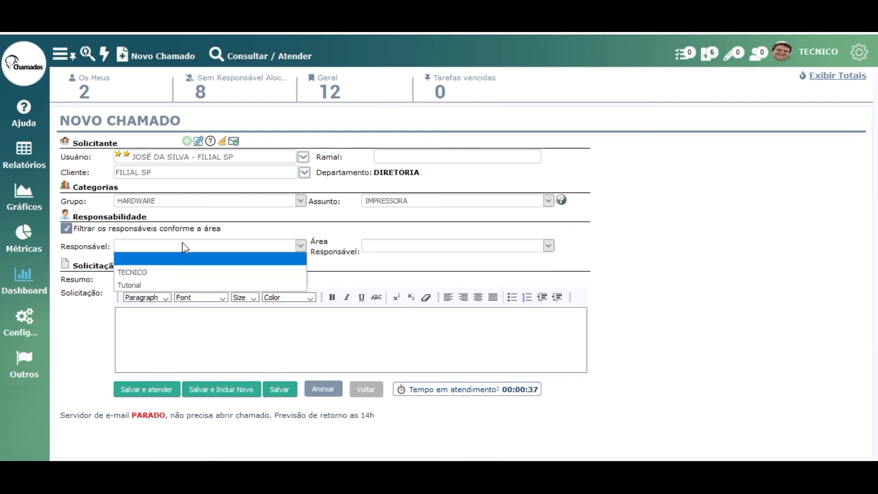
click(365, 259)
click(376, 246)
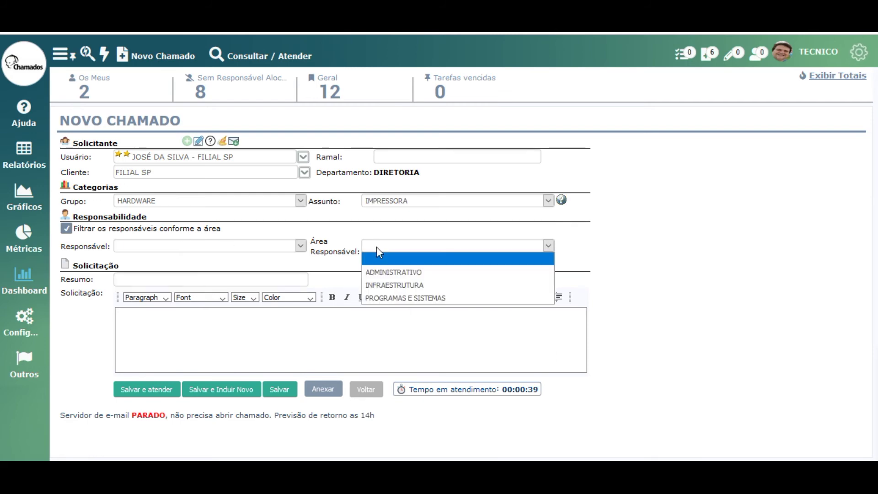
click(376, 246)
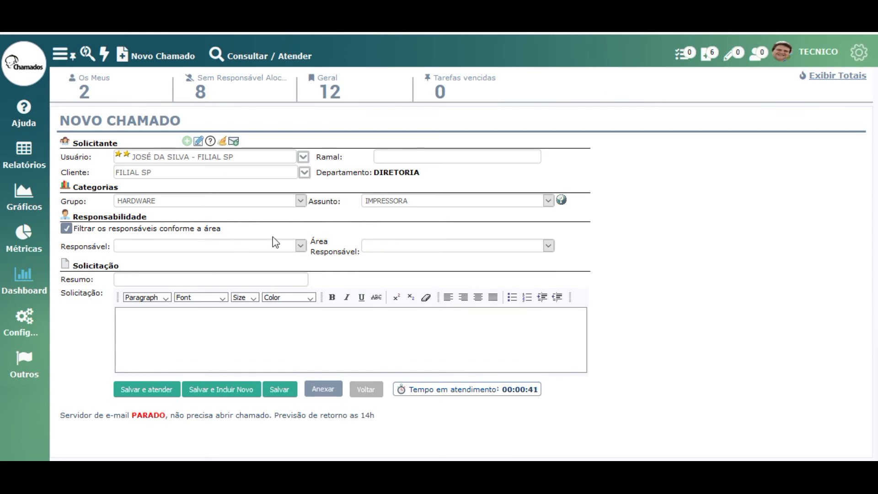
- Enter summary 'Impressora falhando' and description 'esta saindo um risco na impressão'
click(261, 277)
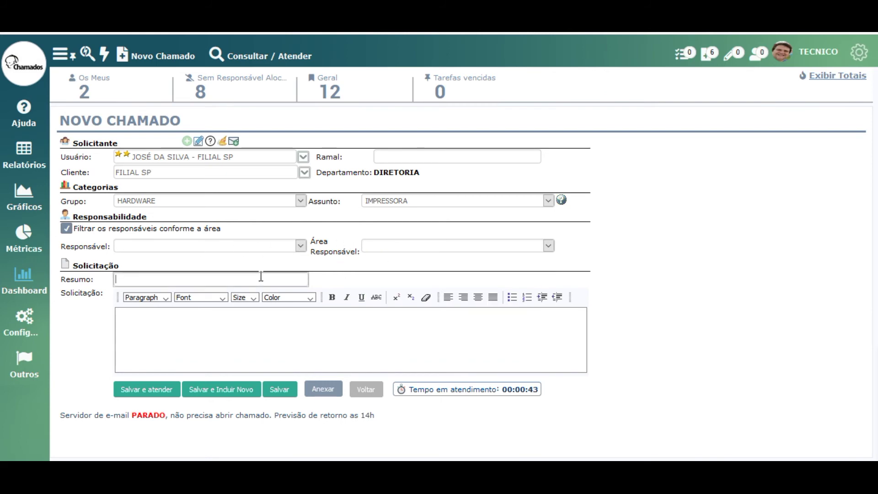
text(Impres)
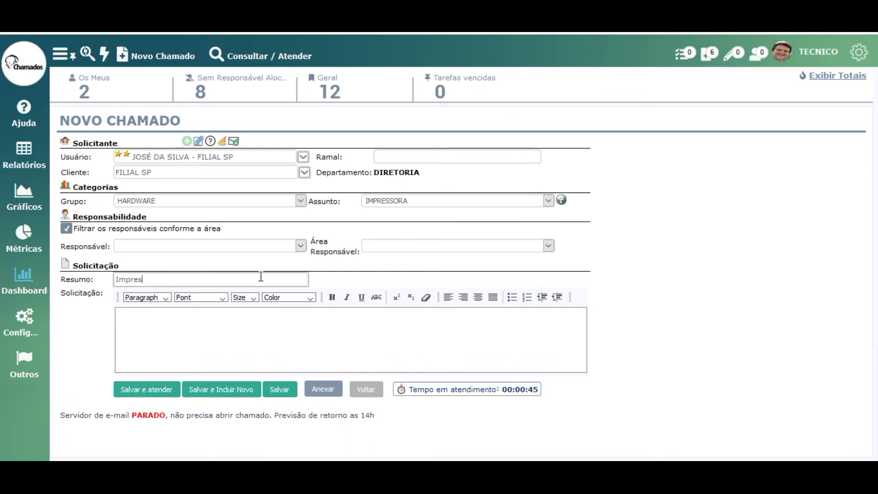
text(sora falhando)
click(234, 341)
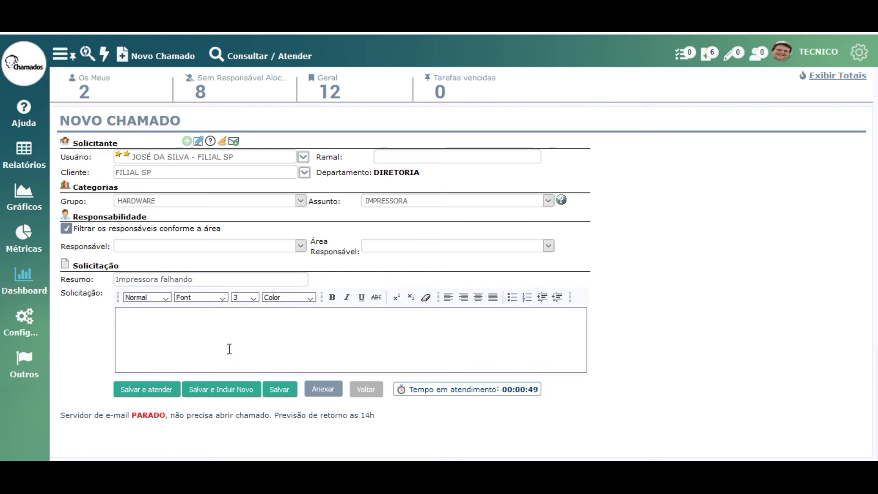
text(esta saindo um risco na impressão)
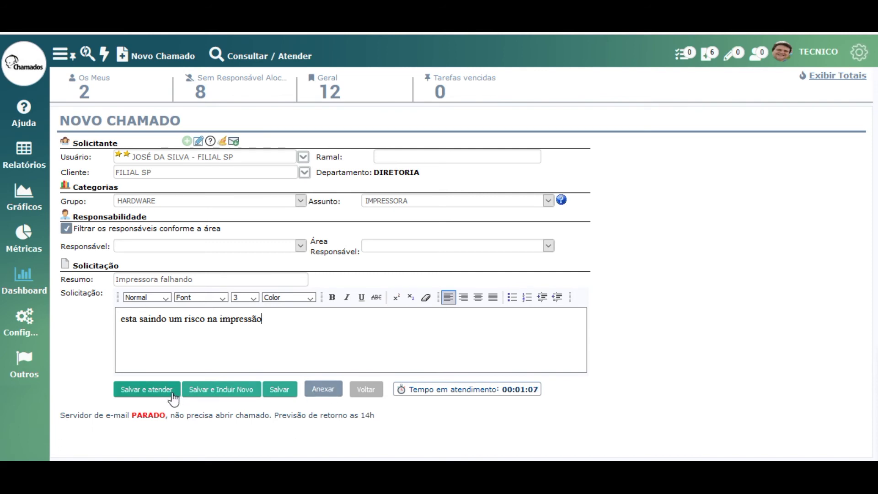
- Save as ticket 23 and record attendance 'Fiz diagnostico e a impressora esta ok, preciso ir até o local'
click(166, 394)
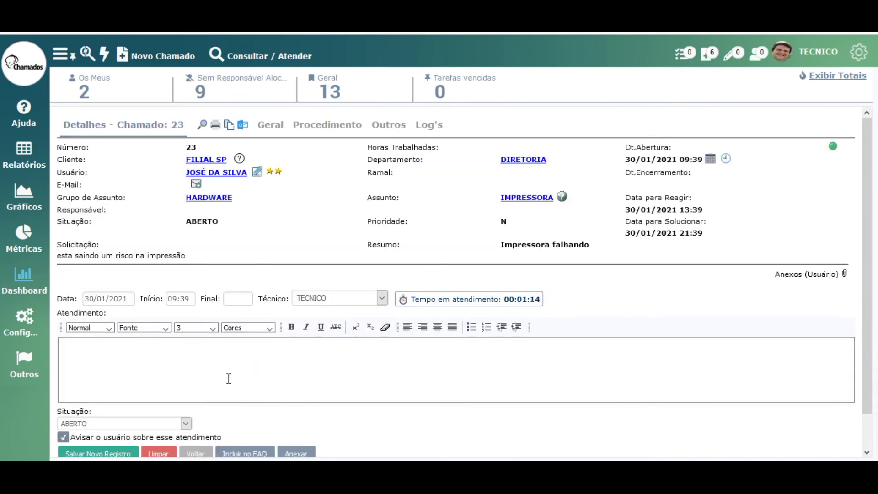
click(228, 378)
text(Fiz diagno)
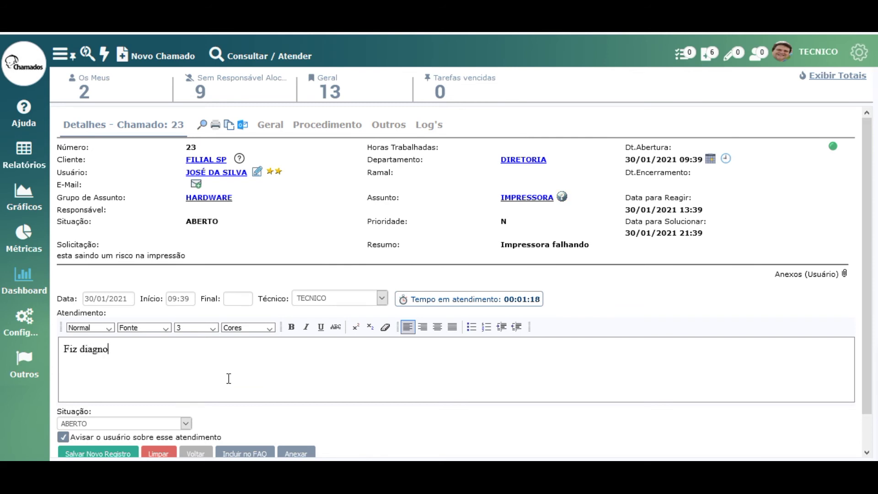
text(stico e a impressora esta ok, preciso ir até o local)
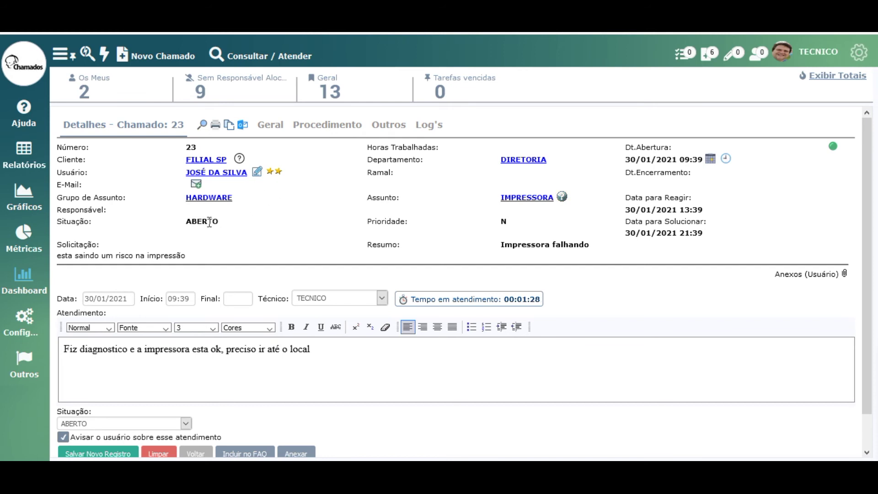
double_click(209, 222)
click(105, 454)
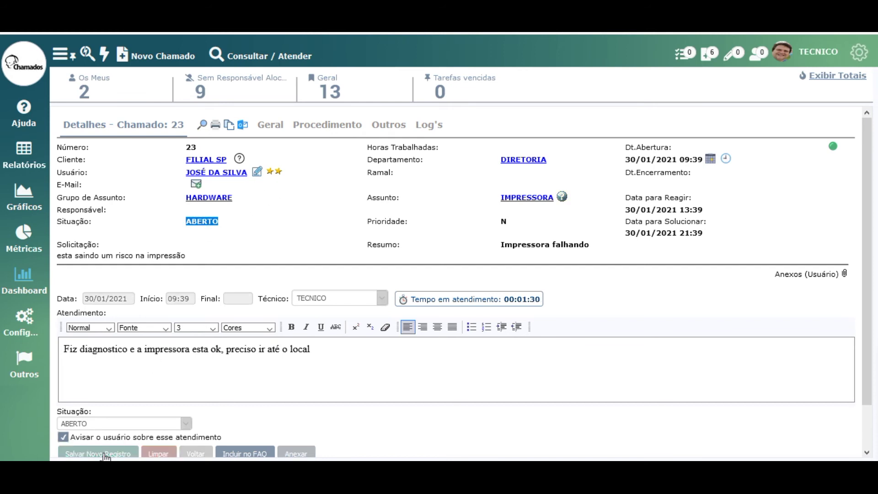
double_click(207, 211)
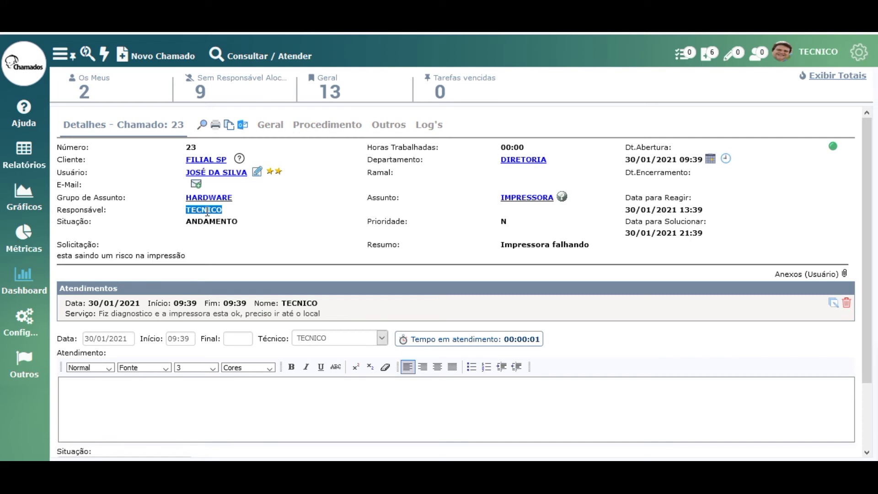
double_click(218, 221)
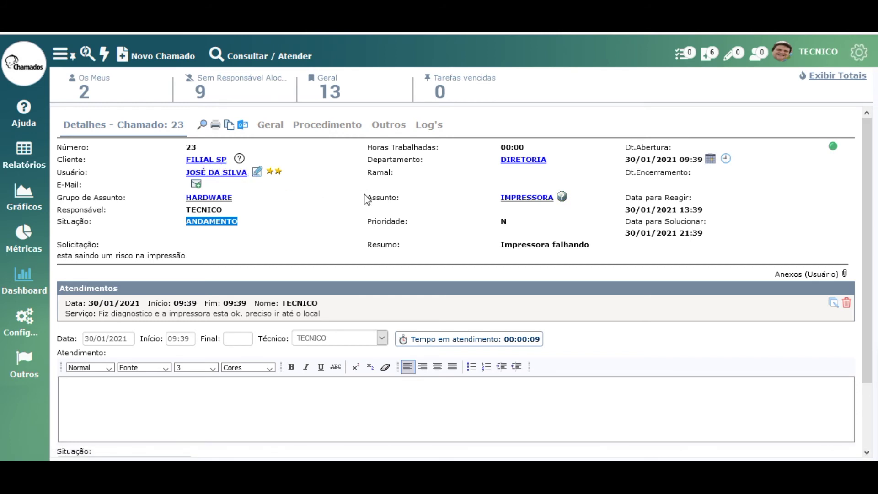
- On the Geral tab keep group HARDWARE and set Criticidade to CRÍTICO
click(271, 126)
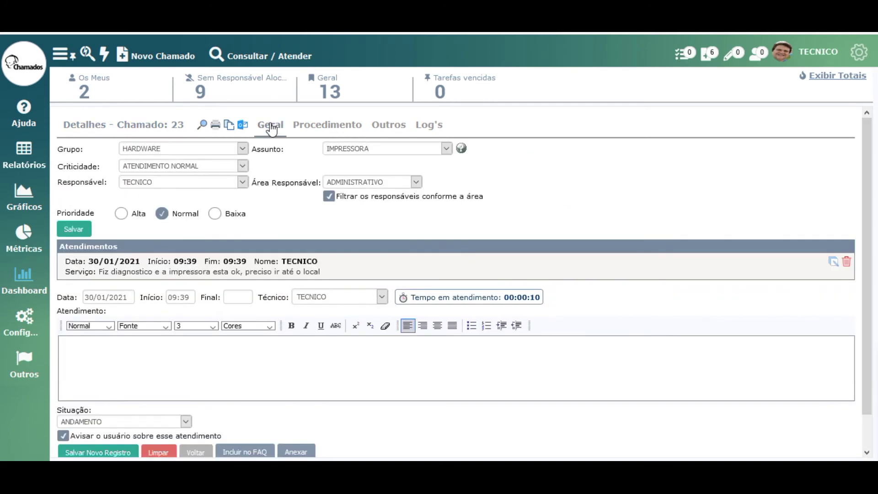
click(234, 147)
click(229, 152)
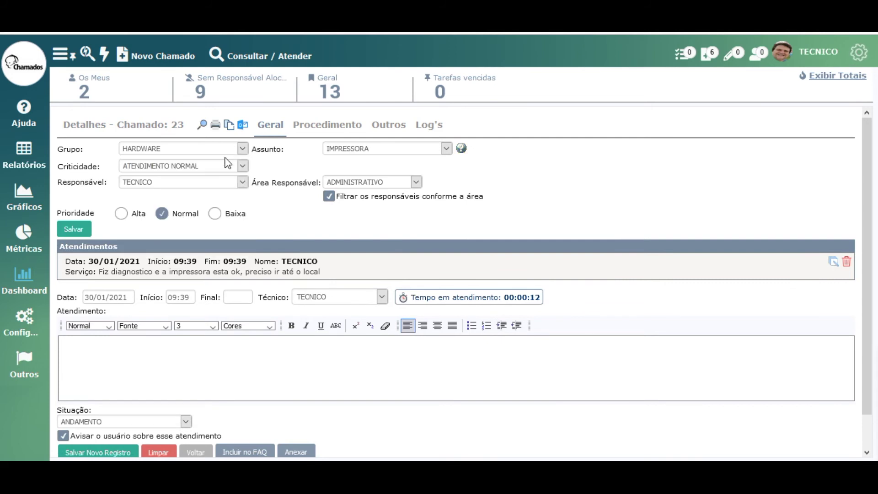
click(207, 171)
click(178, 206)
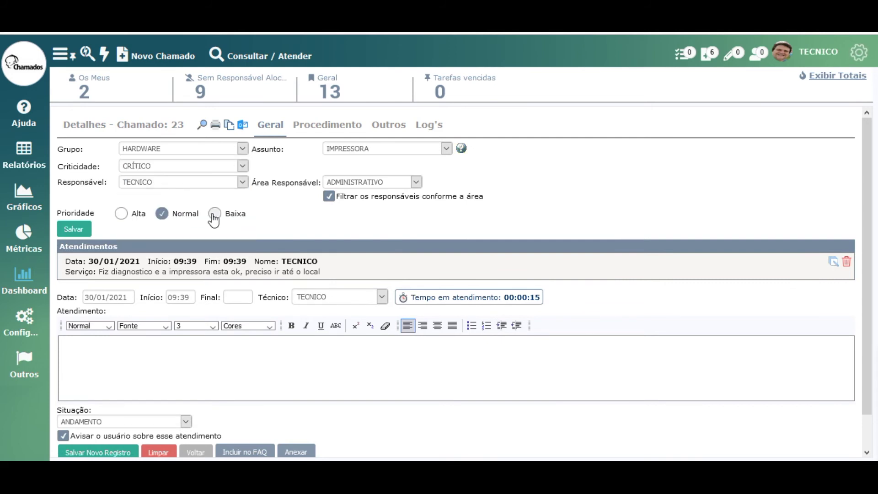
click(331, 130)
- Write ticket 23's procedure note requesting an urgent visit because the client needs the printer, then show Outros
click(285, 192)
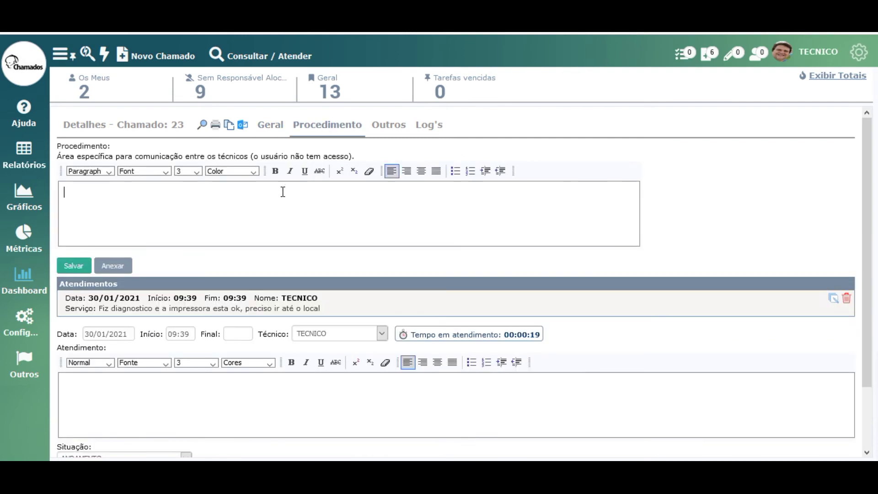
text(ir urge)
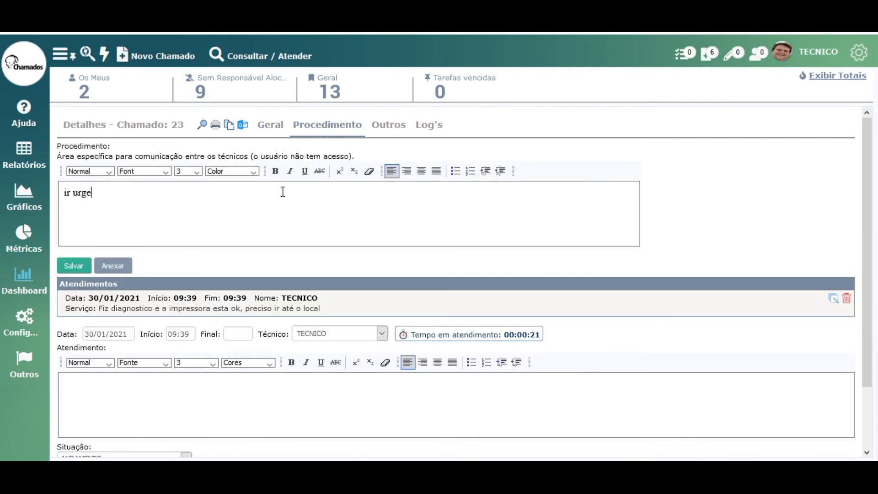
key(BackSpace)
key(BackSpace)
key(BackSpace)
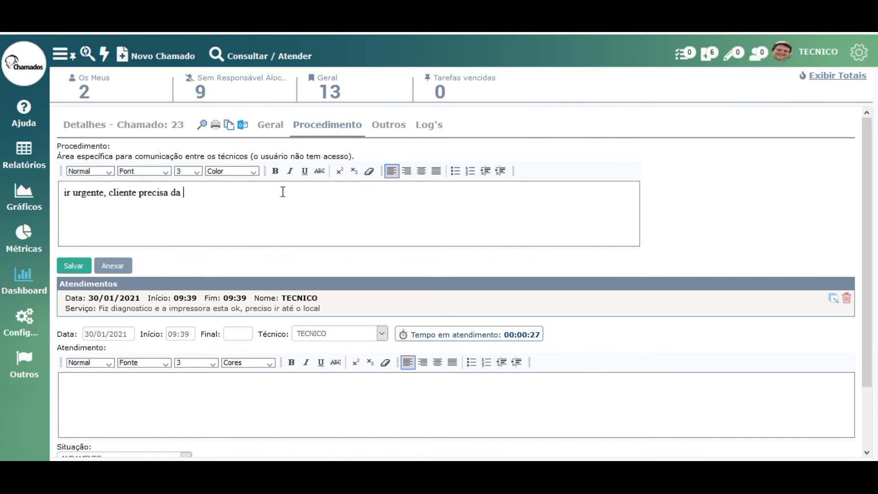
text(impressora)
click(393, 128)
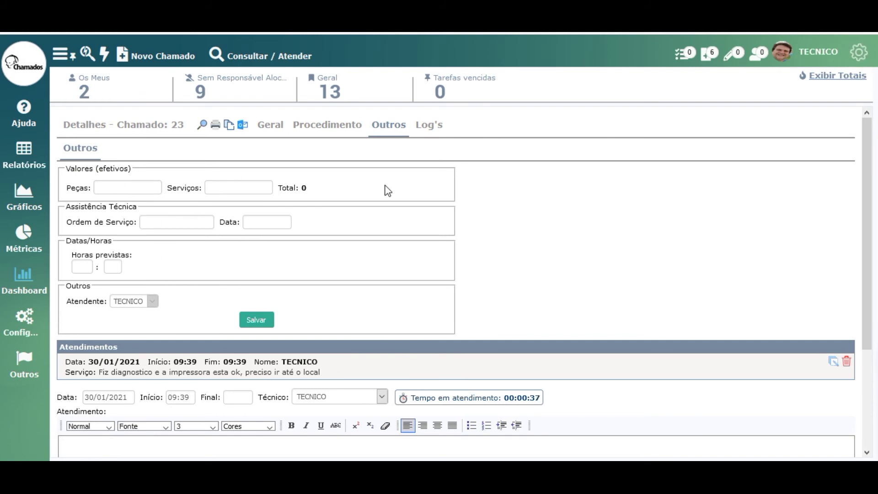
- Review ticket 23's activity logs, phase log and the areas that worked on it
click(432, 128)
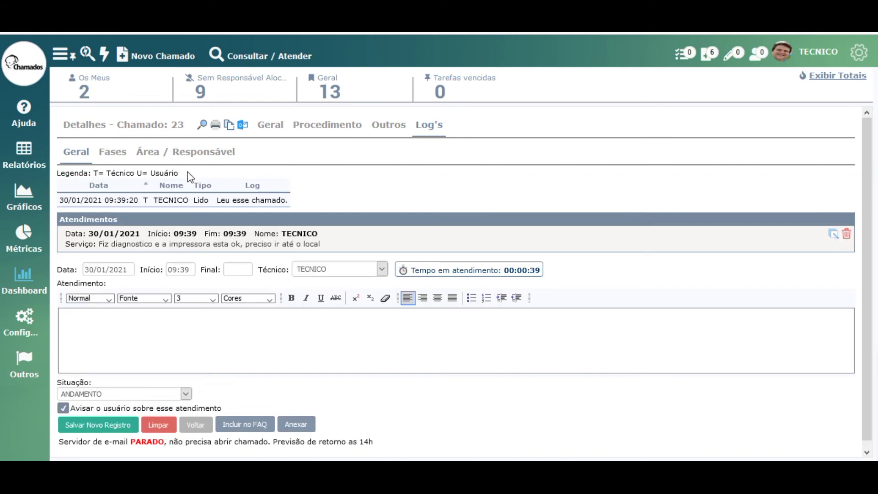
click(122, 156)
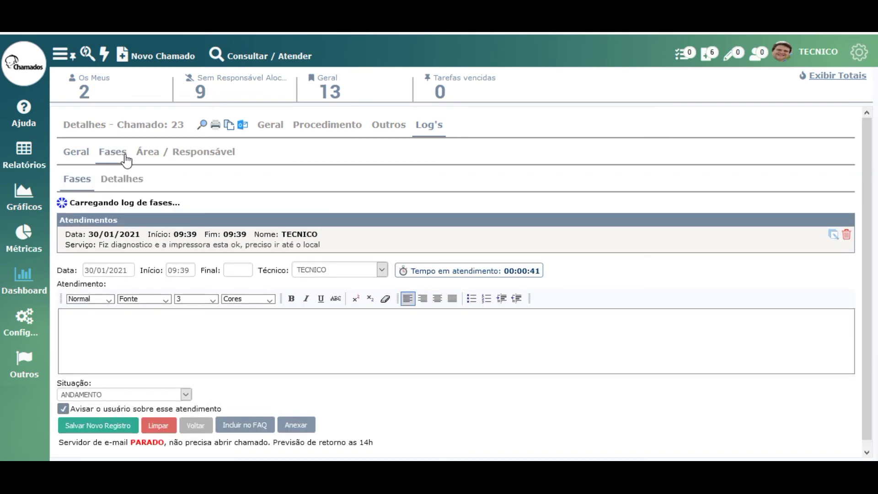
click(143, 158)
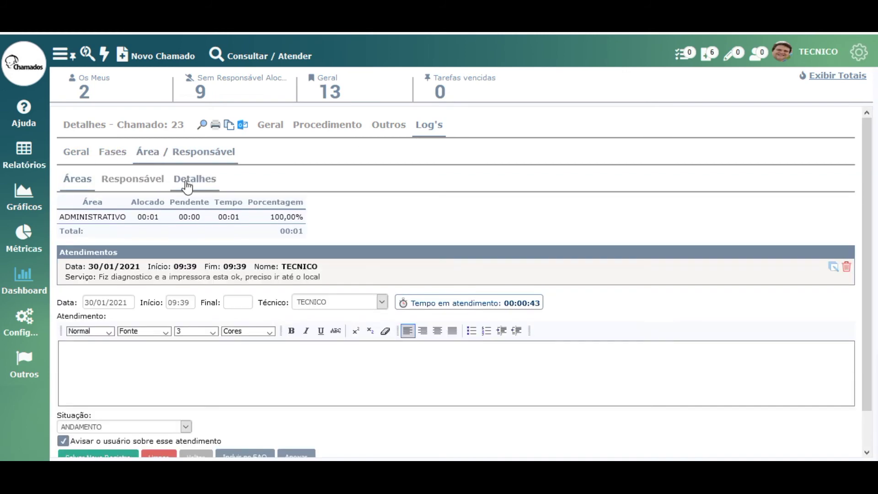
click(101, 132)
- Save ticket 23's classification keeping CRÍTICO criticality and return to its details view
click(268, 128)
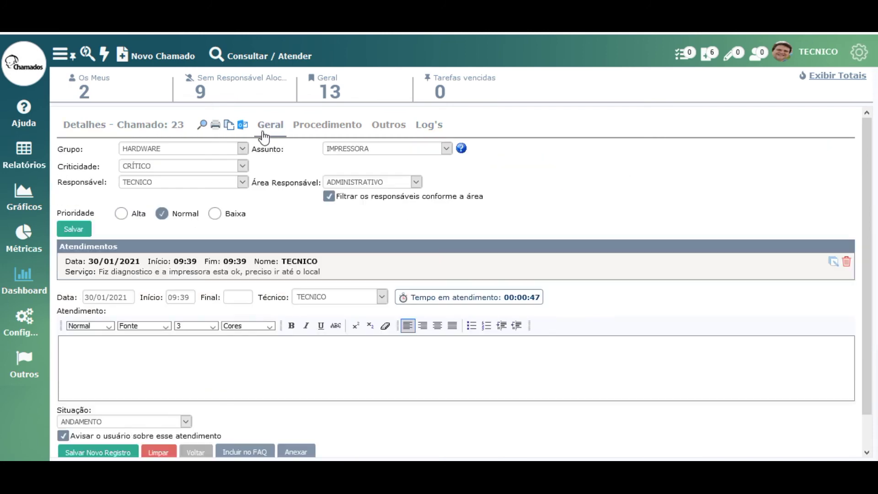
click(85, 233)
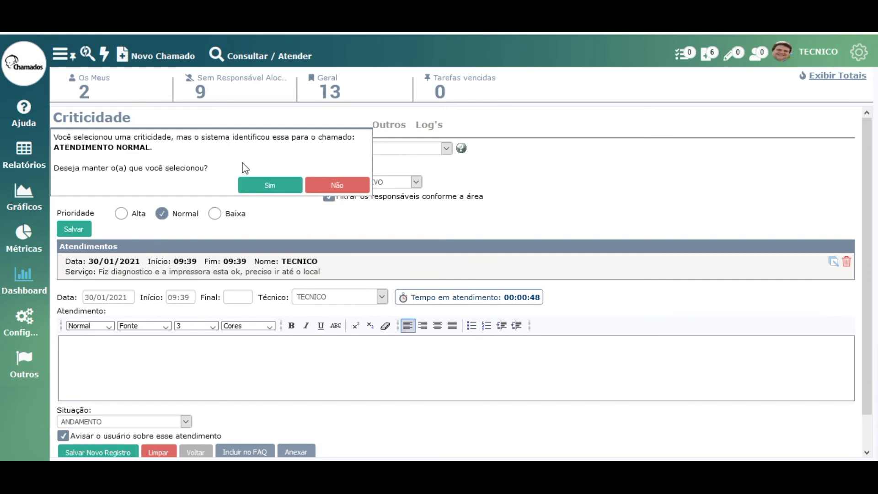
click(270, 188)
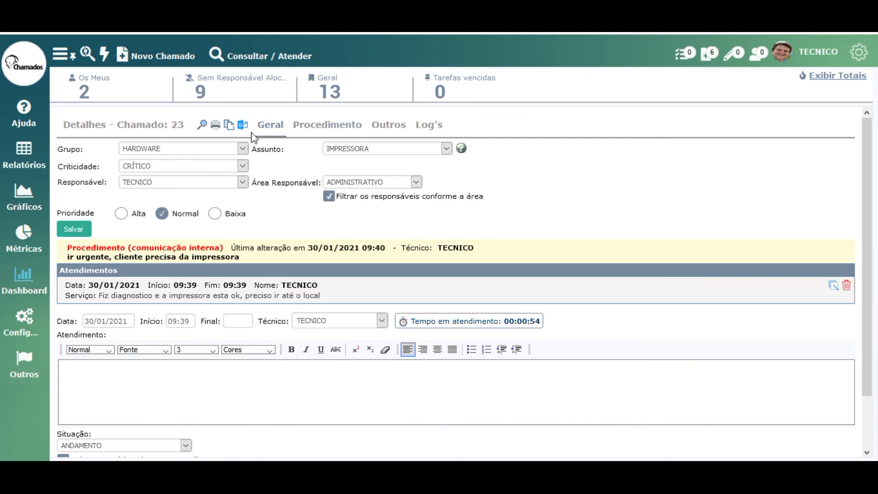
click(143, 134)
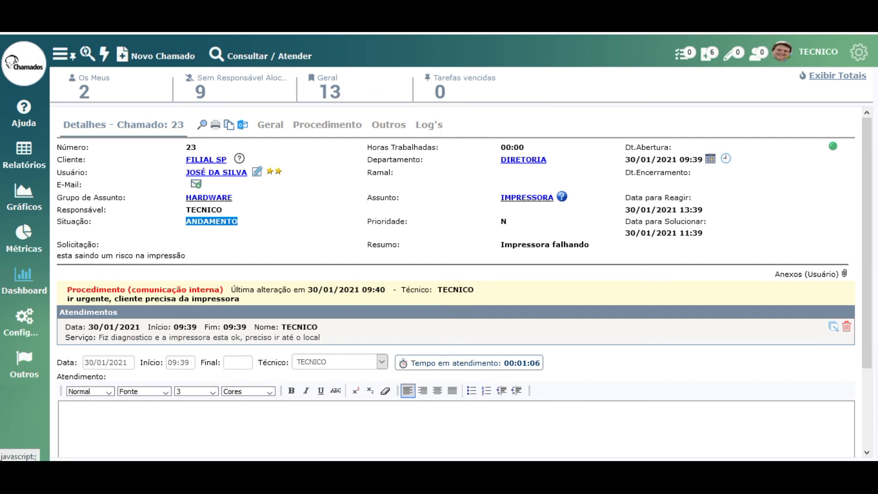
- Toggle the ticket totals counters and list all open tickets
click(856, 79)
click(855, 78)
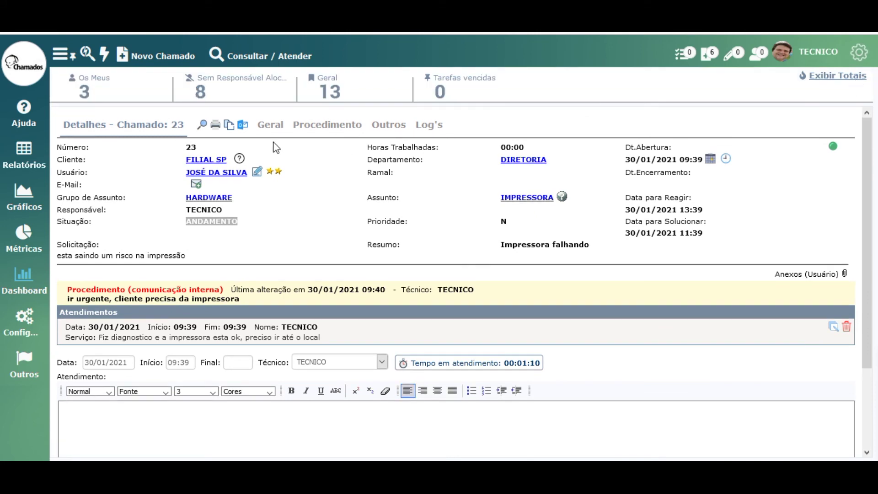
click(338, 97)
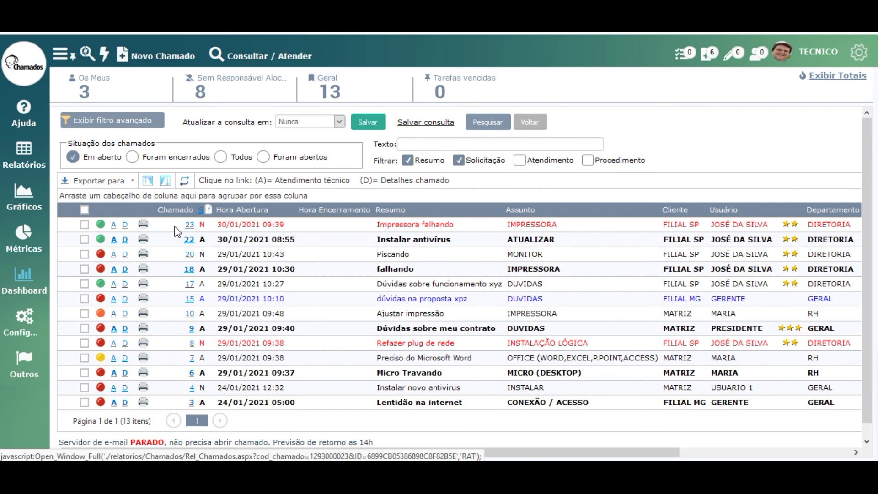
- Preview ticket 23's attendance entries and ticket 22's printable attendance report, closing both
click(189, 228)
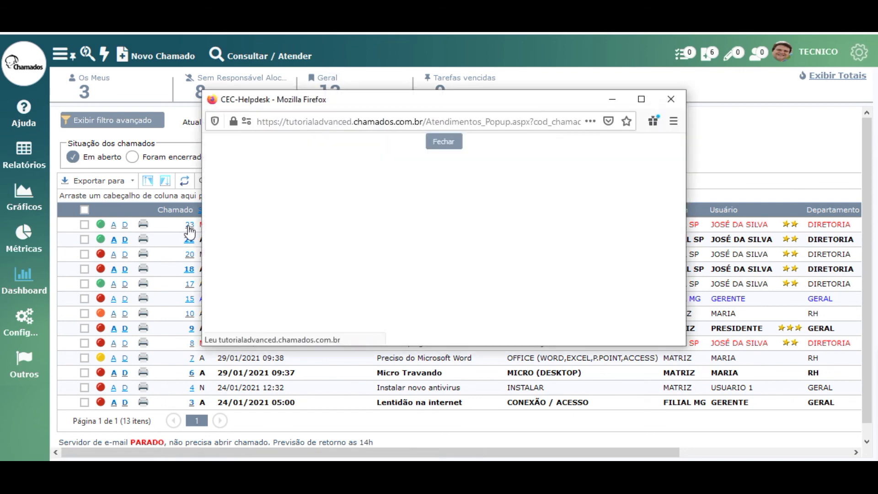
click(670, 99)
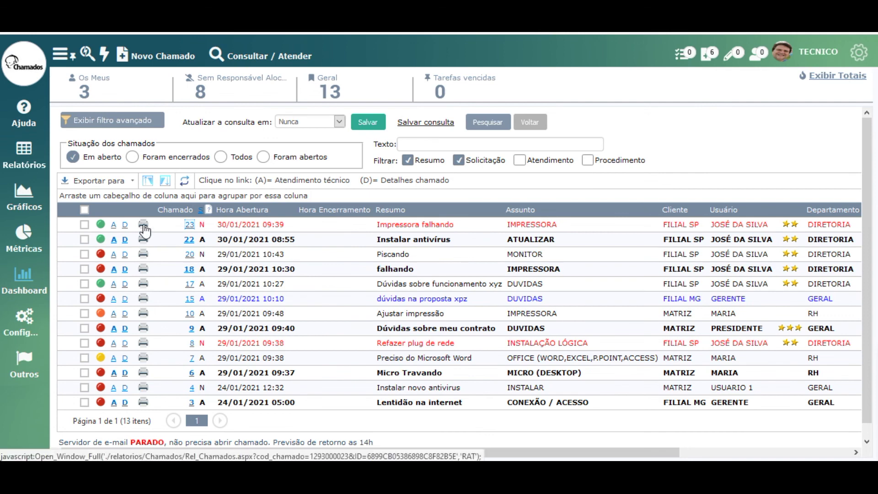
click(143, 237)
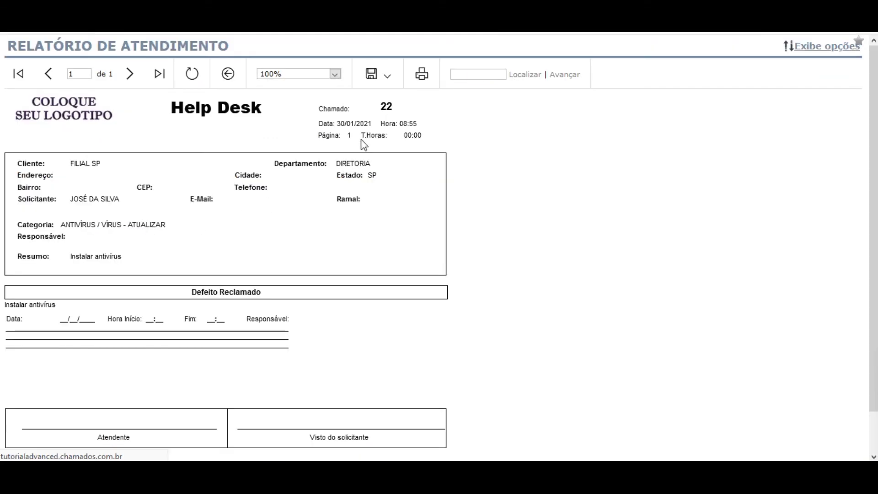
key(alt+F4)
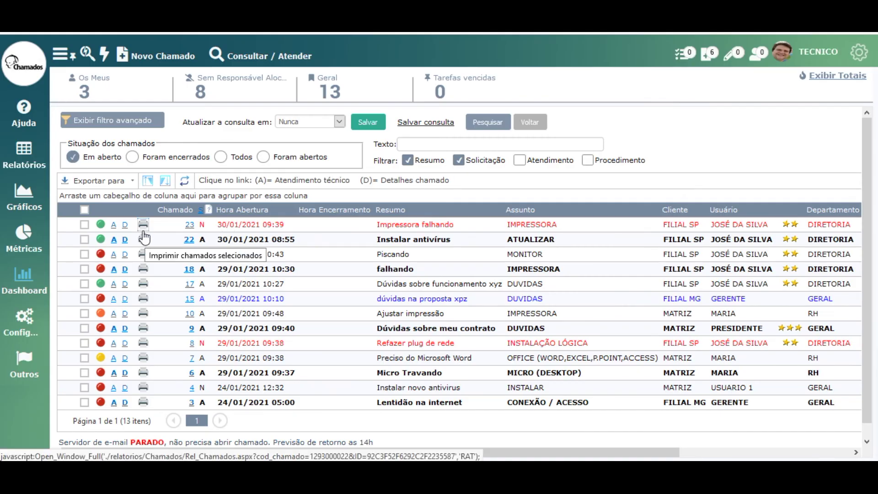
- Record attendance 'fiz limpeza e resolveu o problema' on ticket 23 and close it as ATENDIDO
click(114, 224)
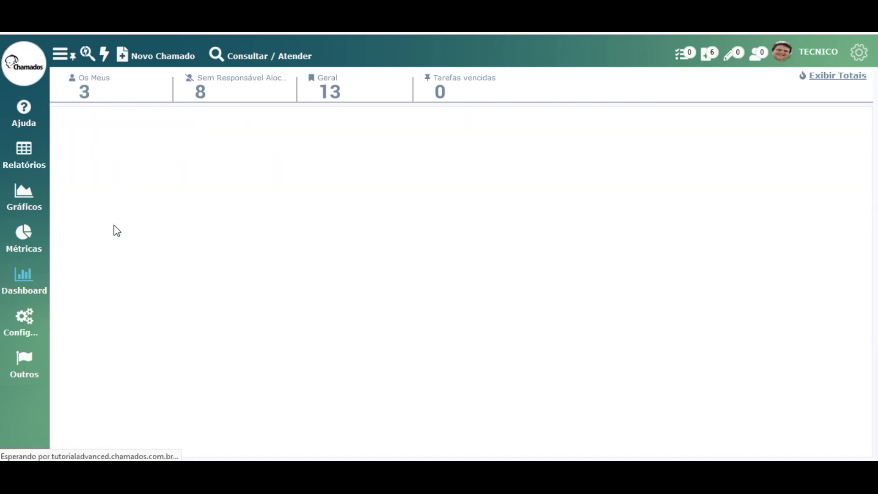
scroll(206, 320, down, 2)
click(202, 346)
text(fiz )
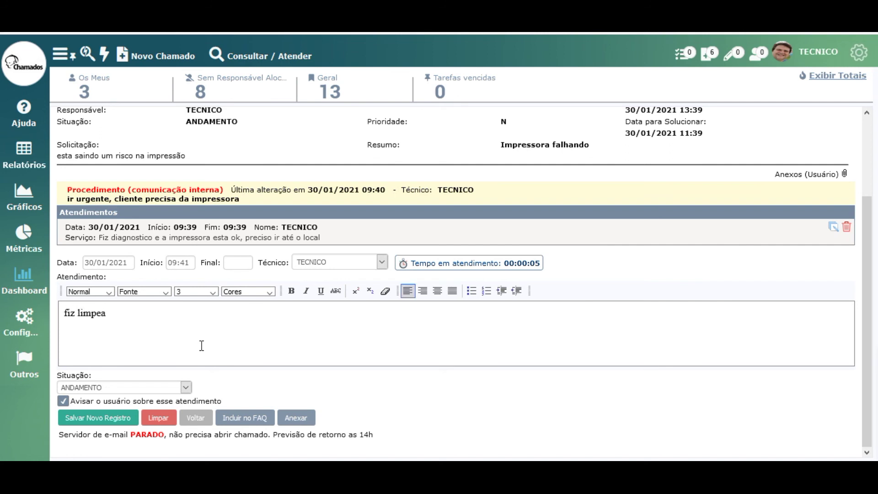
text(limpeza e resolvou)
key(BackSpace)
key(BackSpace)
key(BackSpace)
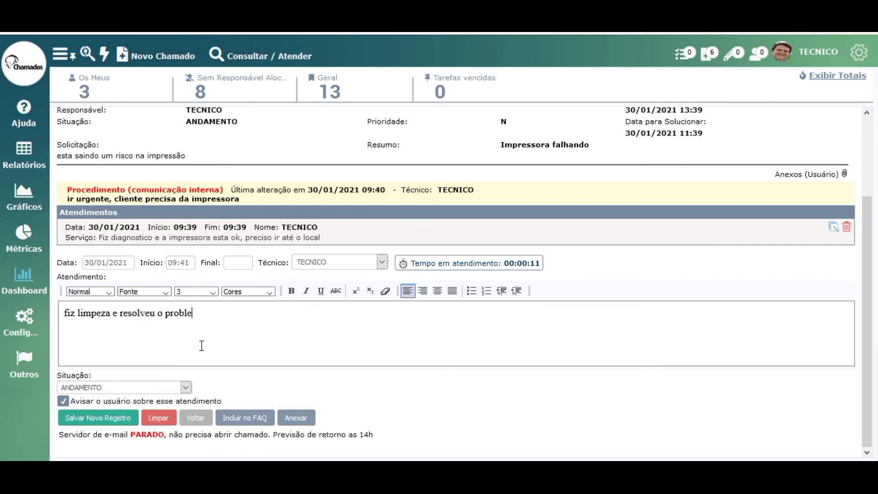
click(120, 389)
click(126, 339)
click(94, 418)
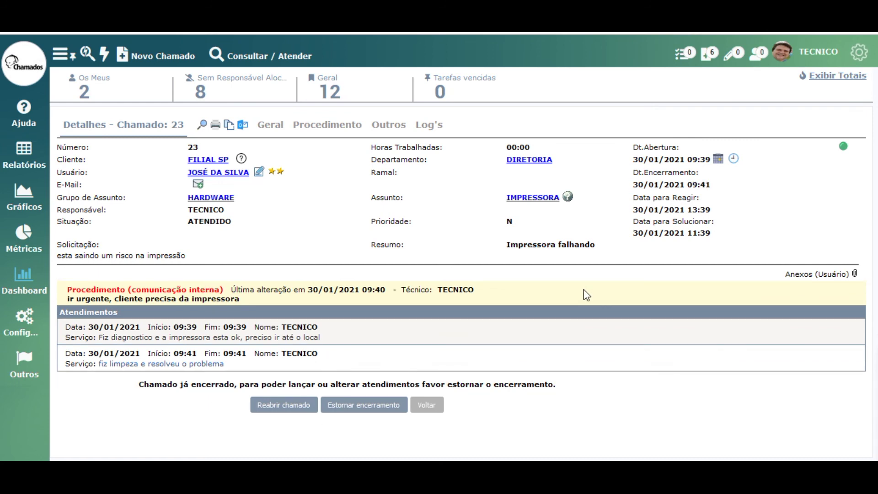
- Group the open-ticket list by Cliente and then Usuário, with all groups expanded
click(275, 57)
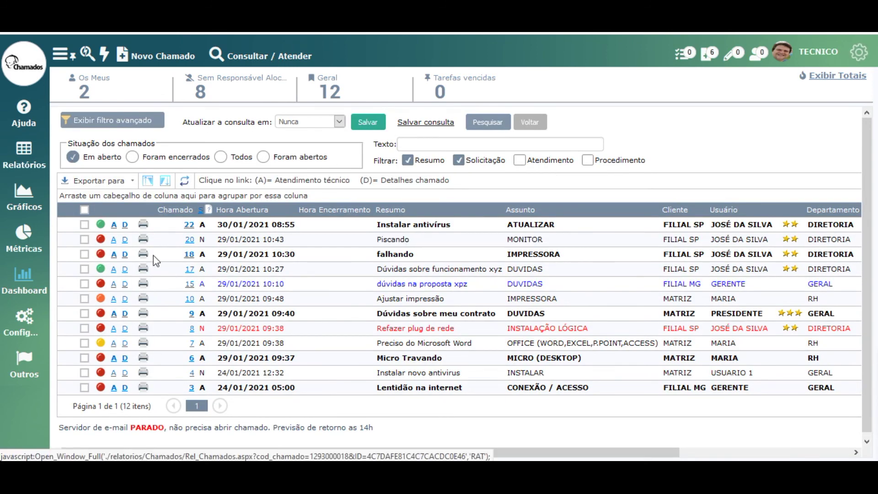
drag(675, 212, 466, 197)
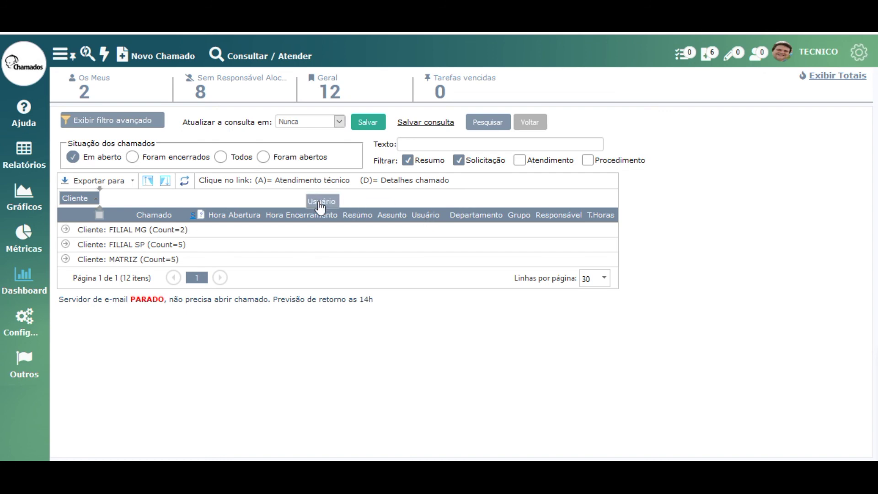
drag(319, 204, 316, 200)
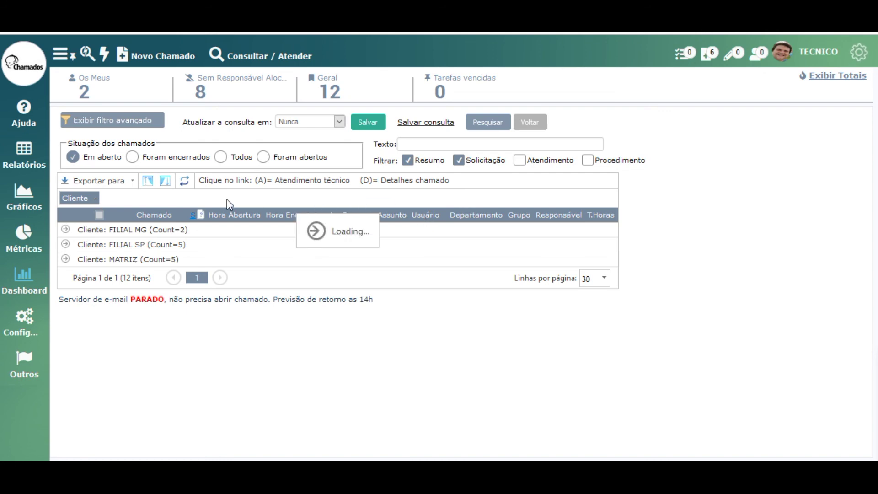
click(167, 181)
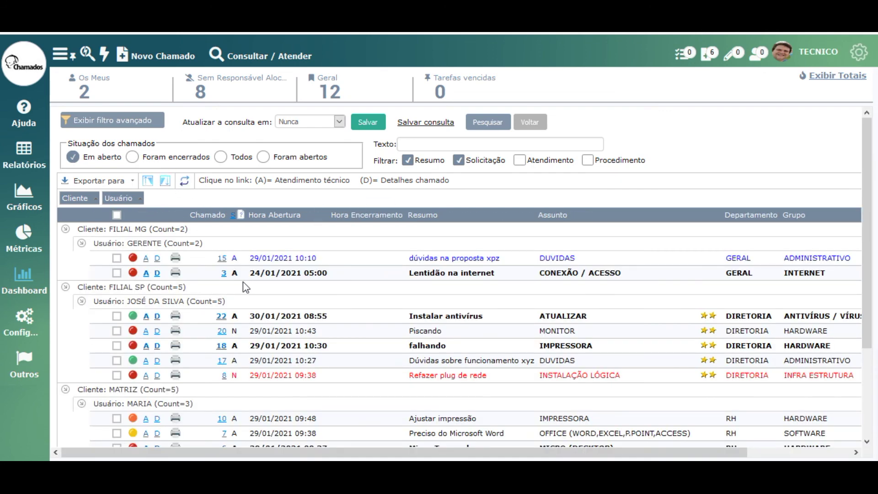
scroll(243, 282, down, 1)
scroll(243, 282, down, 3)
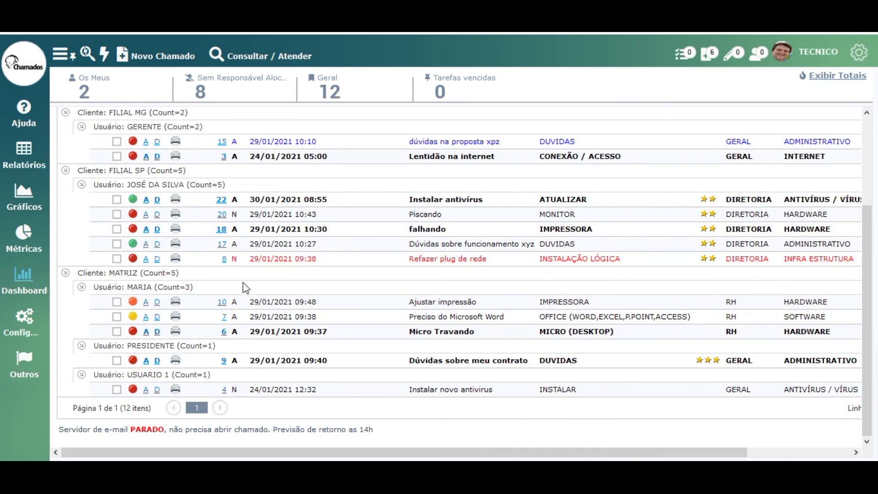
scroll(244, 287, up, 4)
- Drag the group headers back to the grid, restoring Usuário as a list column
drag(134, 201, 268, 223)
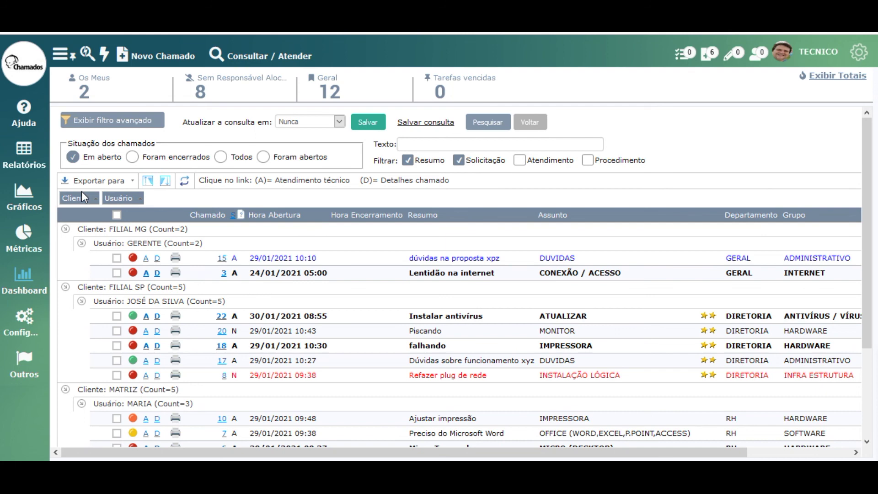
drag(118, 198, 292, 220)
drag(83, 198, 299, 224)
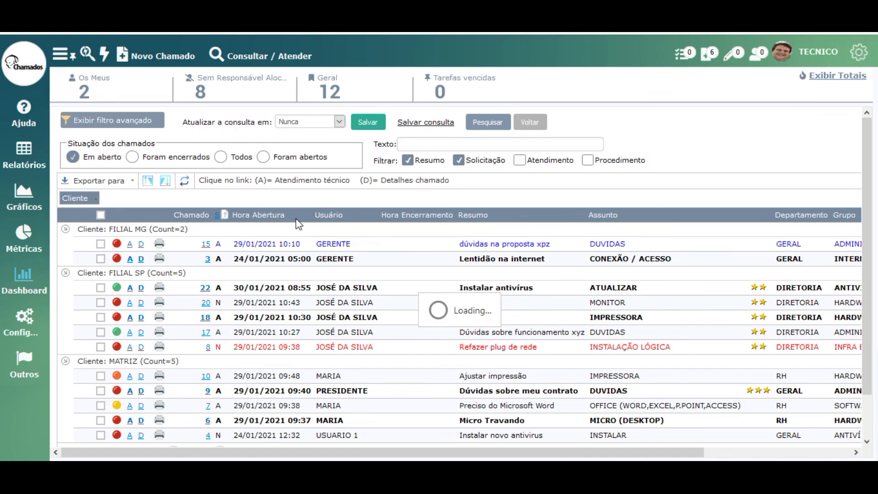